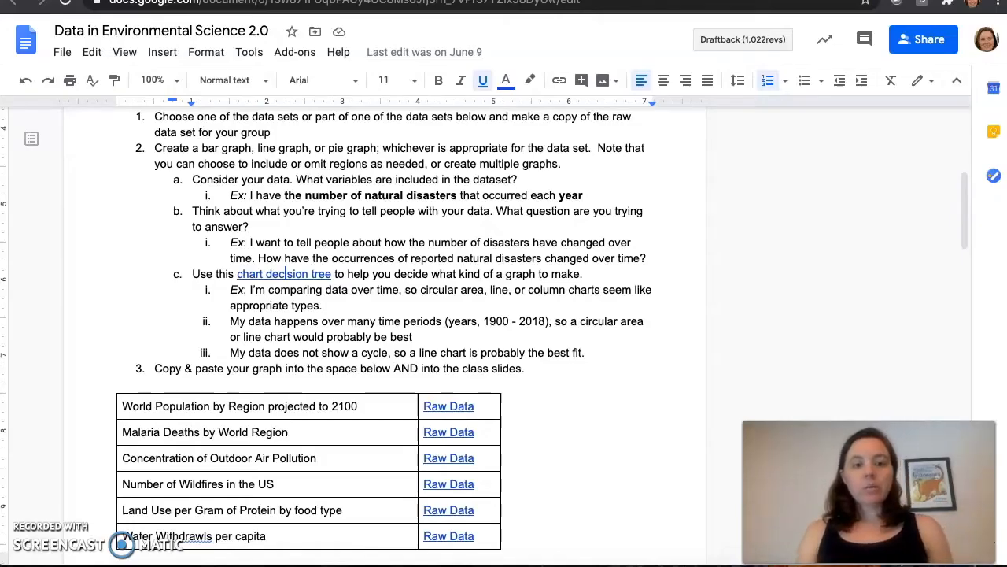
- Read through the activity introduction and the Part I: Displaying ONE Dataset instructions in the document
{"action": "scroll", "coordinate": [401, 227], "scroll_direction": "up", "scroll_amount": 5}
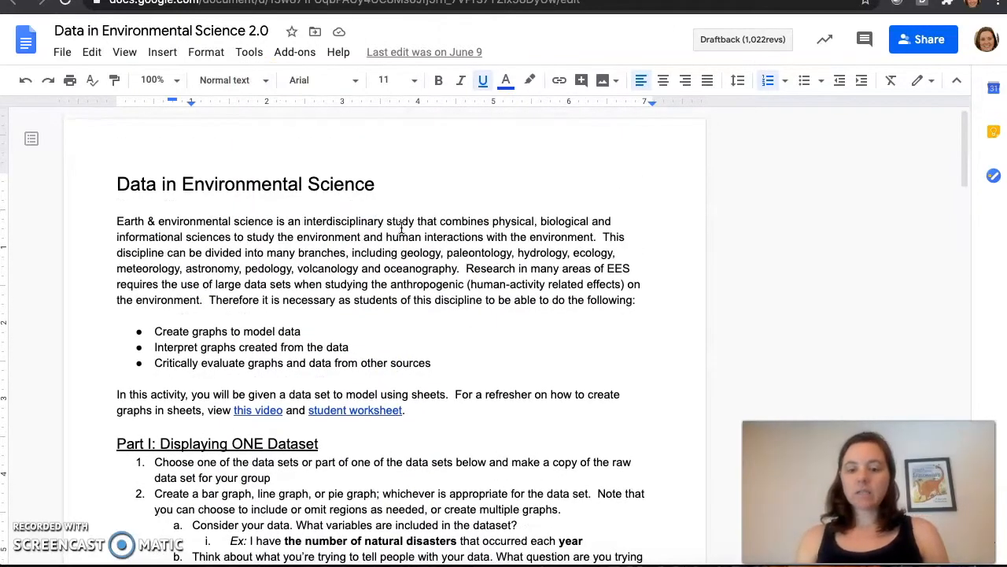
{"action": "scroll", "coordinate": [401, 227], "scroll_direction": "down", "scroll_amount": 2}
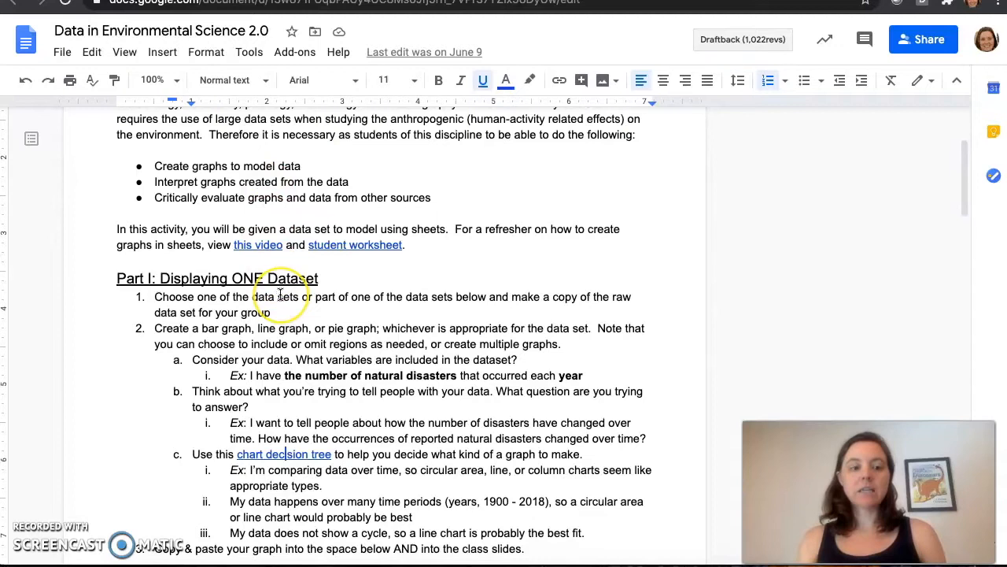
{"action": "scroll", "coordinate": [291, 284], "scroll_direction": "down", "scroll_amount": 2}
{"action": "scroll", "coordinate": [279, 295], "scroll_direction": "down", "scroll_amount": 3}
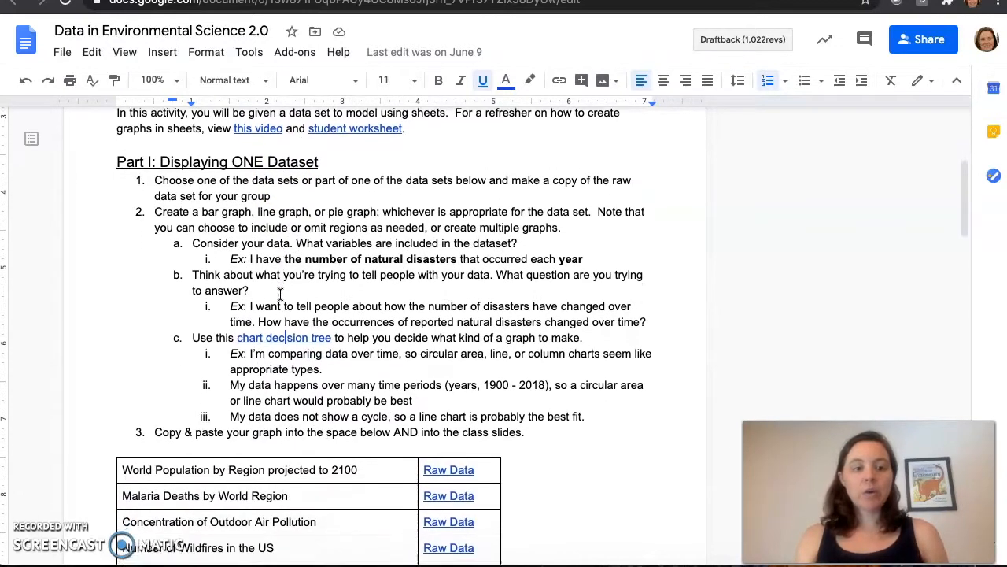
{"action": "scroll", "coordinate": [280, 294], "scroll_direction": "down", "scroll_amount": 1}
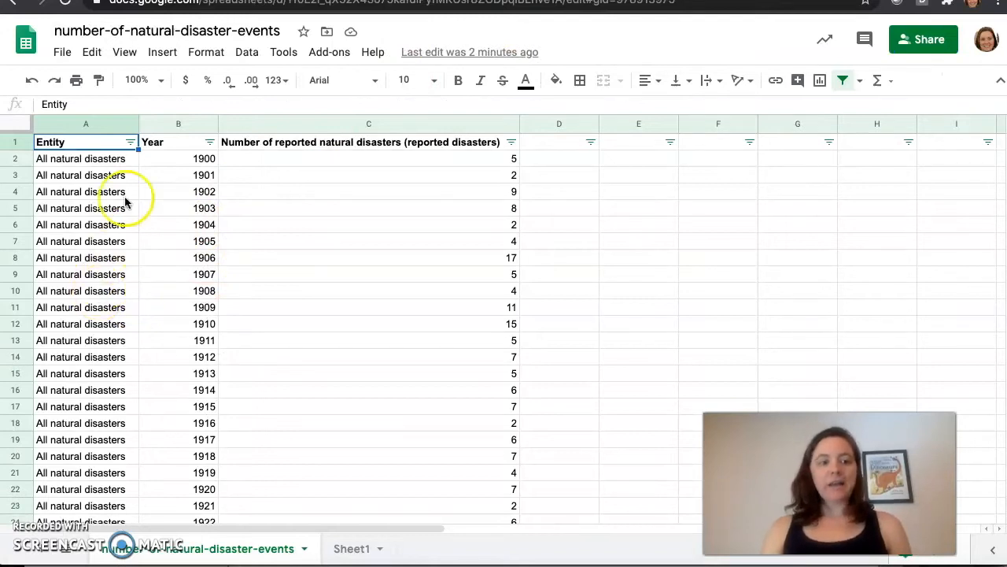
- Examine the entity, year and reported-disaster columns of the natural disaster spreadsheet to determine what data it contains
{"action": "scroll", "coordinate": [113, 319], "scroll_direction": "down", "scroll_amount": 10}
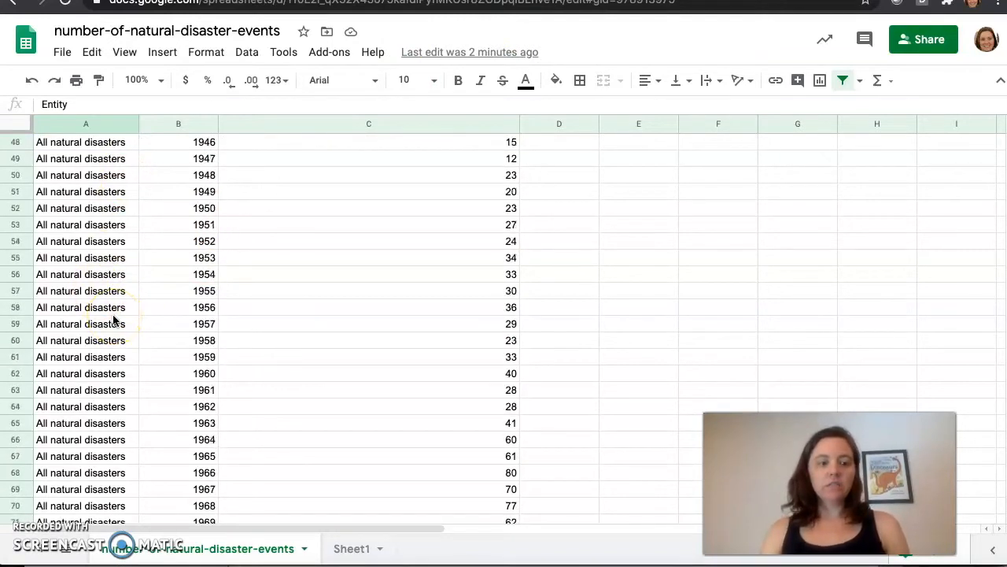
{"action": "scroll", "coordinate": [112, 318], "scroll_direction": "up", "scroll_amount": 10}
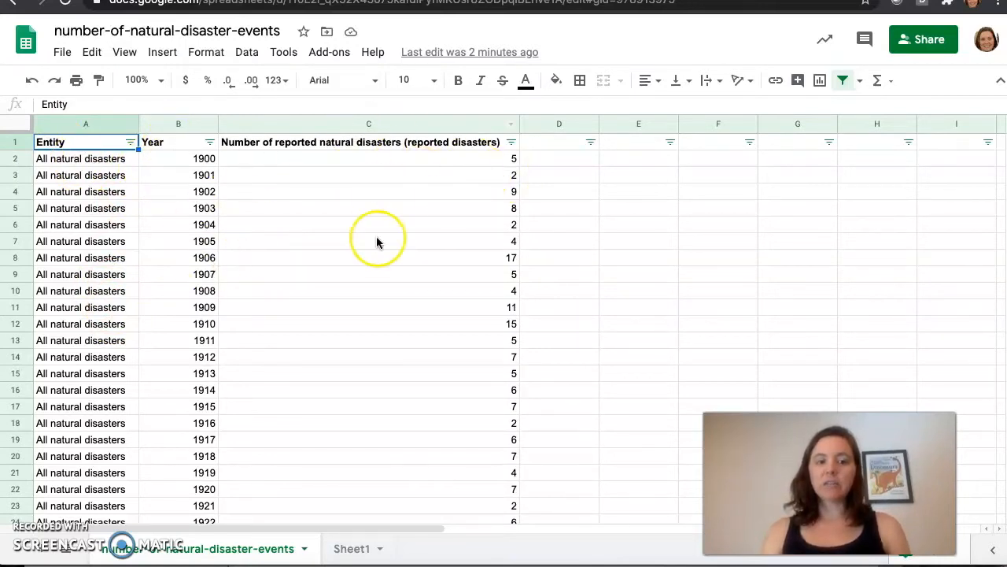
{"action": "scroll", "coordinate": [376, 240], "scroll_direction": "down", "scroll_amount": 4}
{"action": "scroll", "coordinate": [376, 236], "scroll_direction": "down", "scroll_amount": 20}
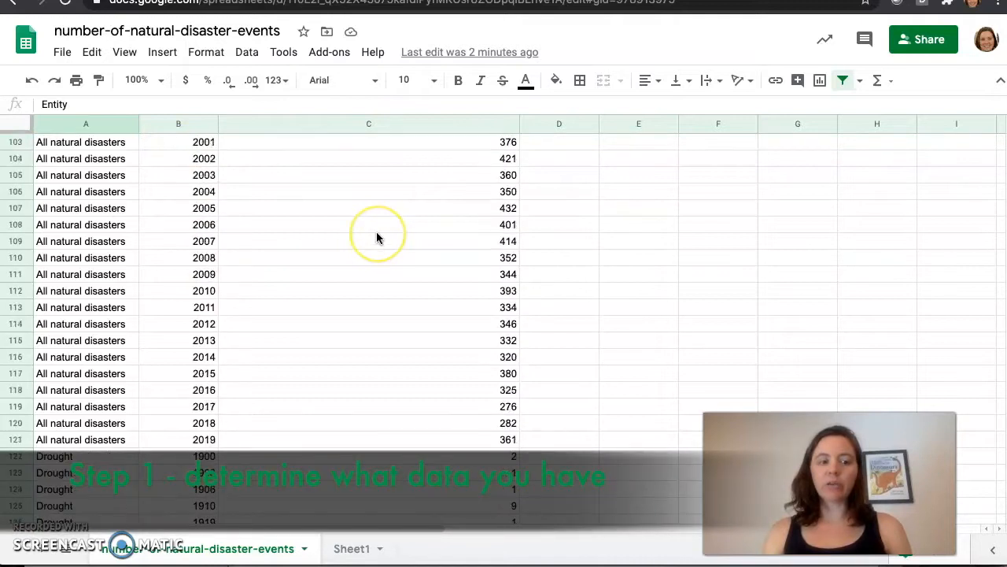
{"action": "scroll", "coordinate": [376, 239], "scroll_direction": "down", "scroll_amount": 1}
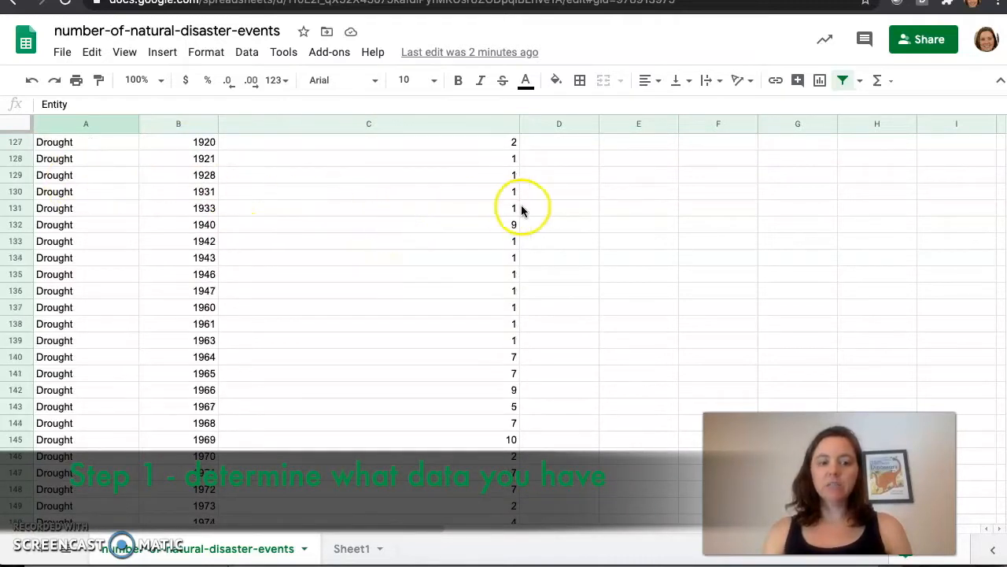
{"action": "scroll", "coordinate": [341, 314], "scroll_direction": "down", "scroll_amount": 15}
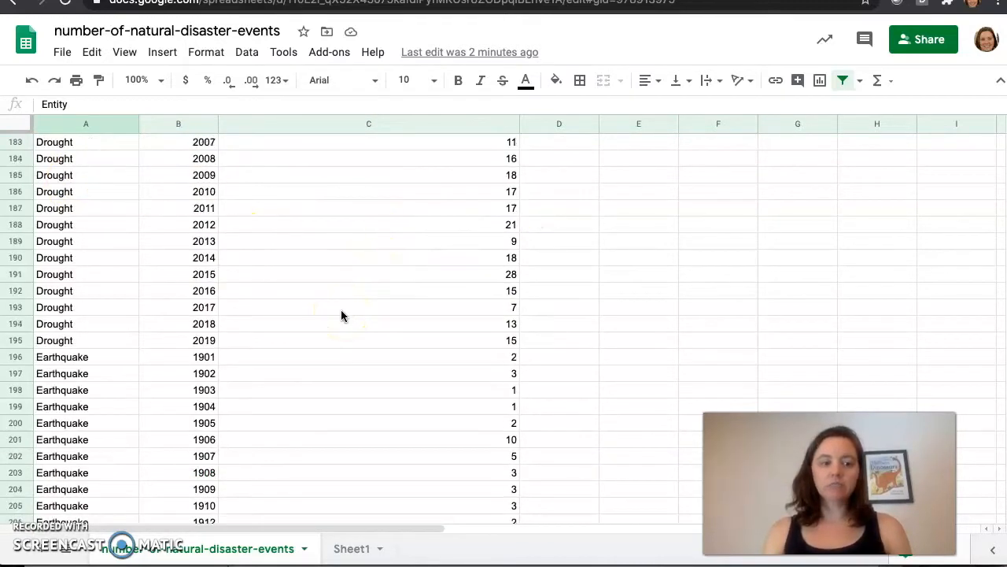
{"action": "scroll", "coordinate": [498, 406], "scroll_direction": "down", "scroll_amount": 20}
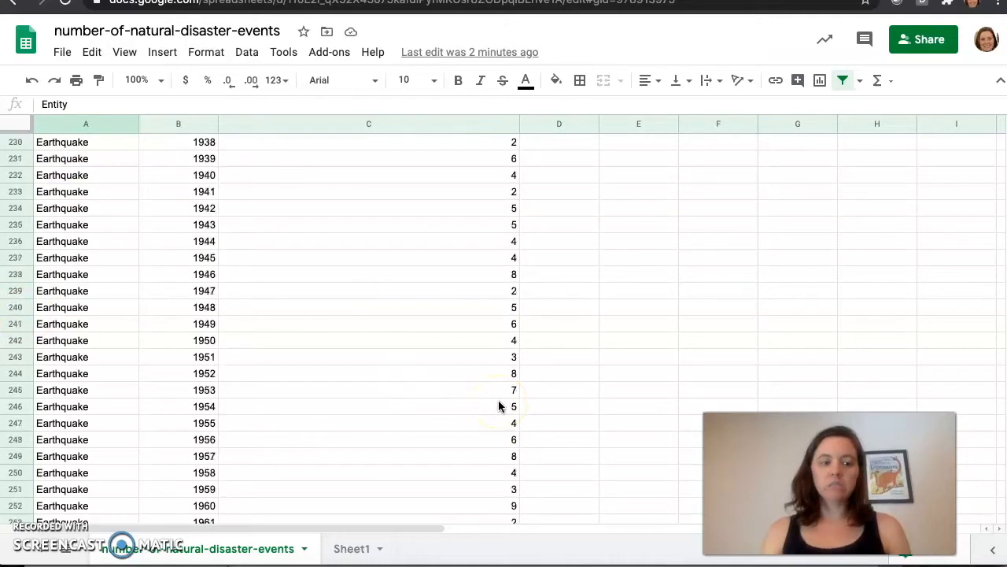
{"action": "scroll", "coordinate": [498, 406], "scroll_direction": "down", "scroll_amount": 6}
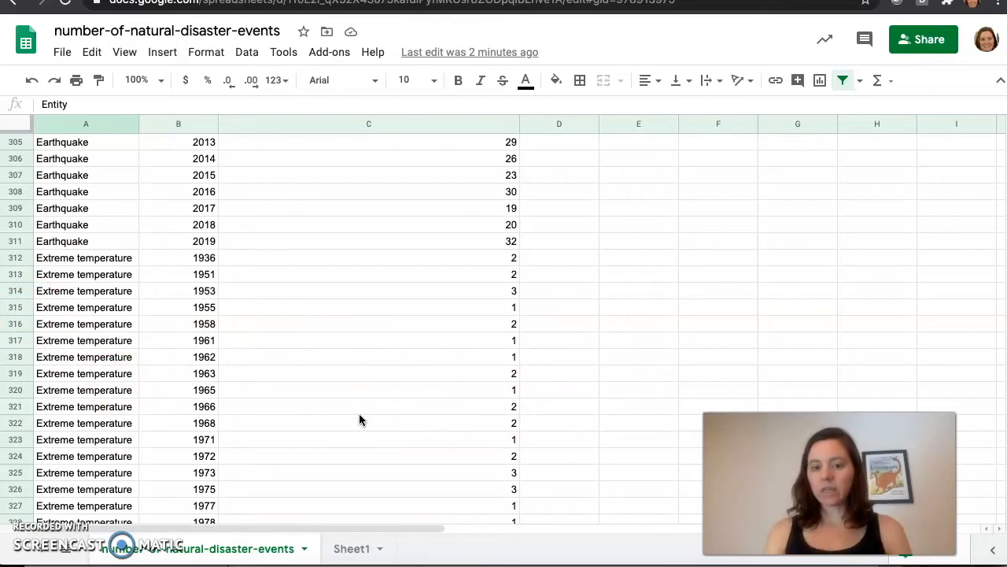
{"action": "scroll", "coordinate": [359, 417], "scroll_direction": "up", "scroll_amount": 20}
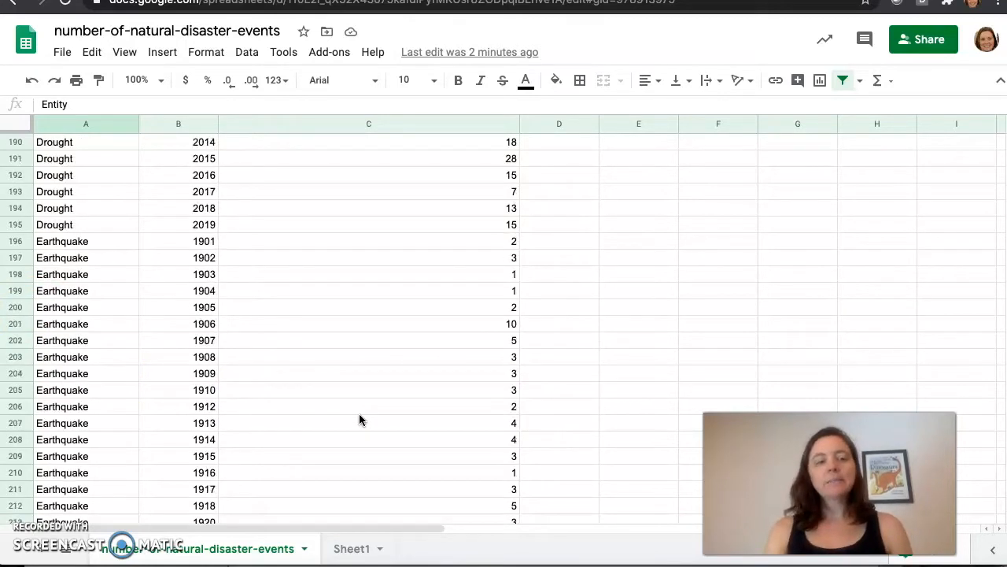
{"action": "scroll", "coordinate": [359, 417], "scroll_direction": "up", "scroll_amount": 4}
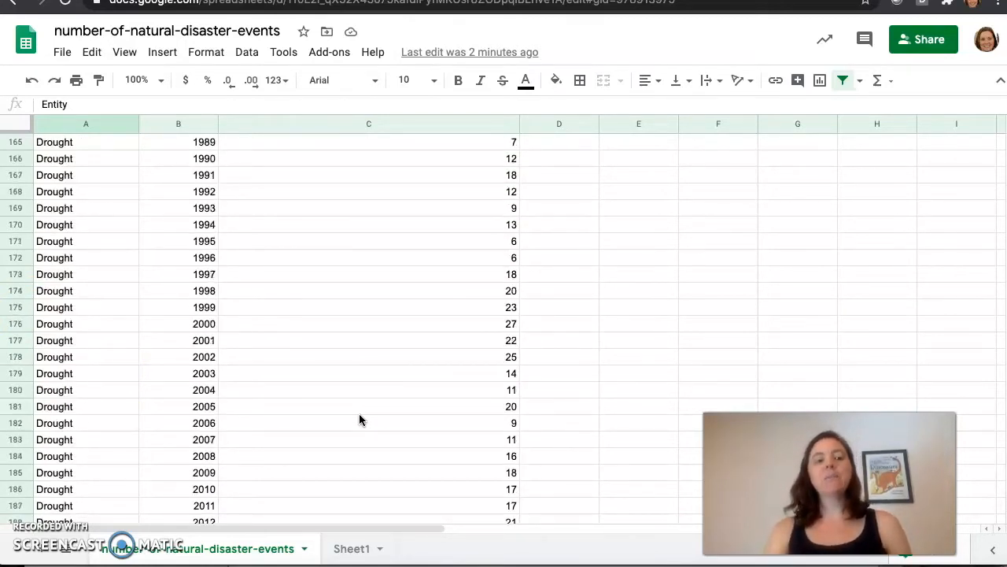
{"action": "scroll", "coordinate": [359, 419], "scroll_direction": "up", "scroll_amount": 1}
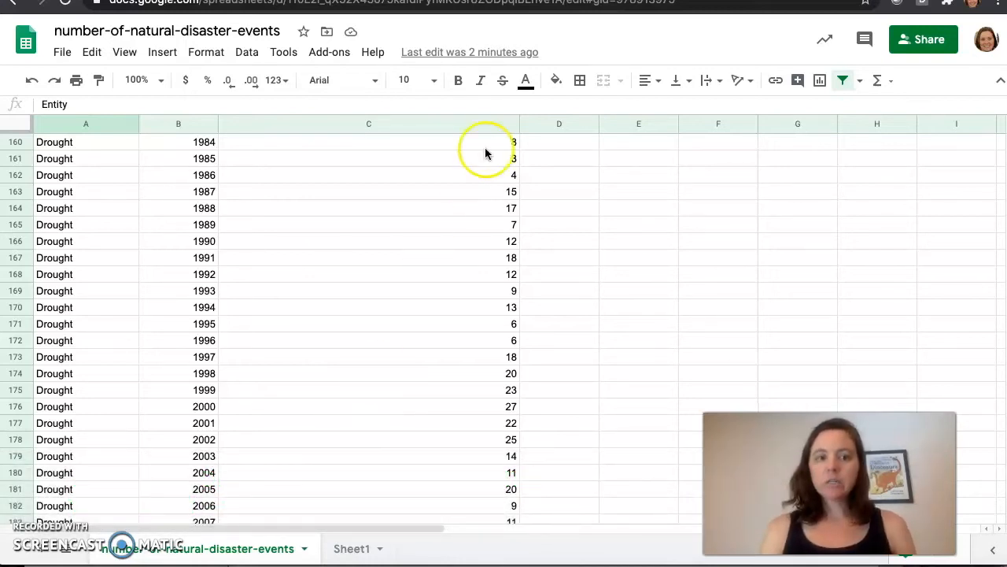
- Consult the ChartDecisionTree.jpg chart suggestions for comparing data, and return to the natural disaster spreadsheet
{"action": "left_click", "coordinate": [519, 1]}
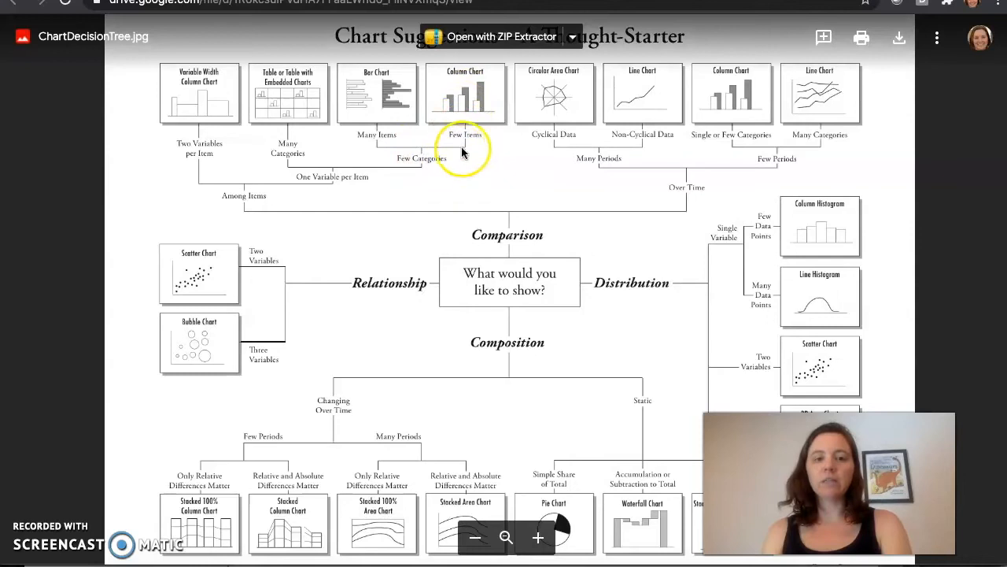
{"action": "left_click", "coordinate": [645, 1]}
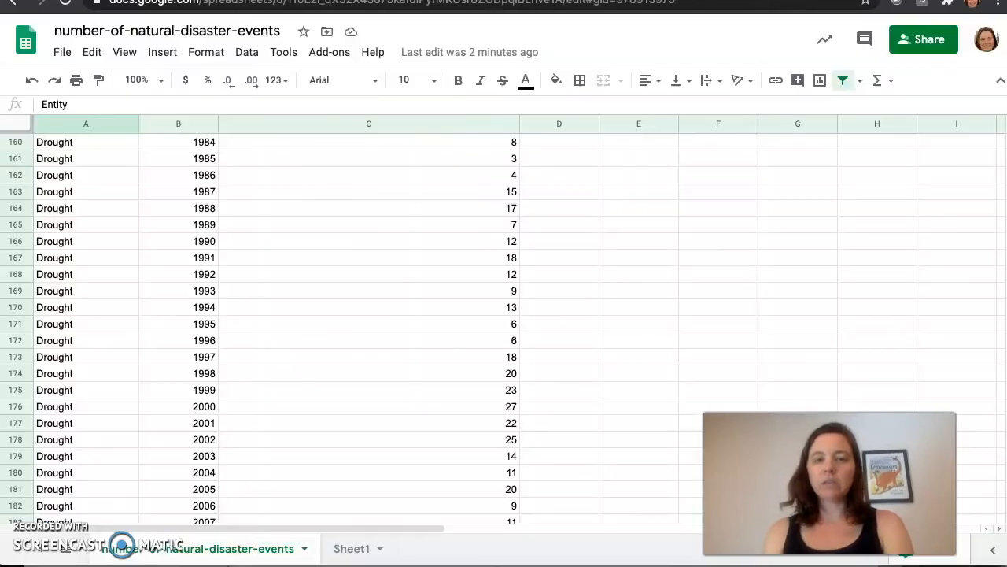
- Review the disaster categories offered in the Entity column's filter and close it without altering the selection
{"action": "scroll", "coordinate": [274, 308], "scroll_direction": "down", "scroll_amount": 20}
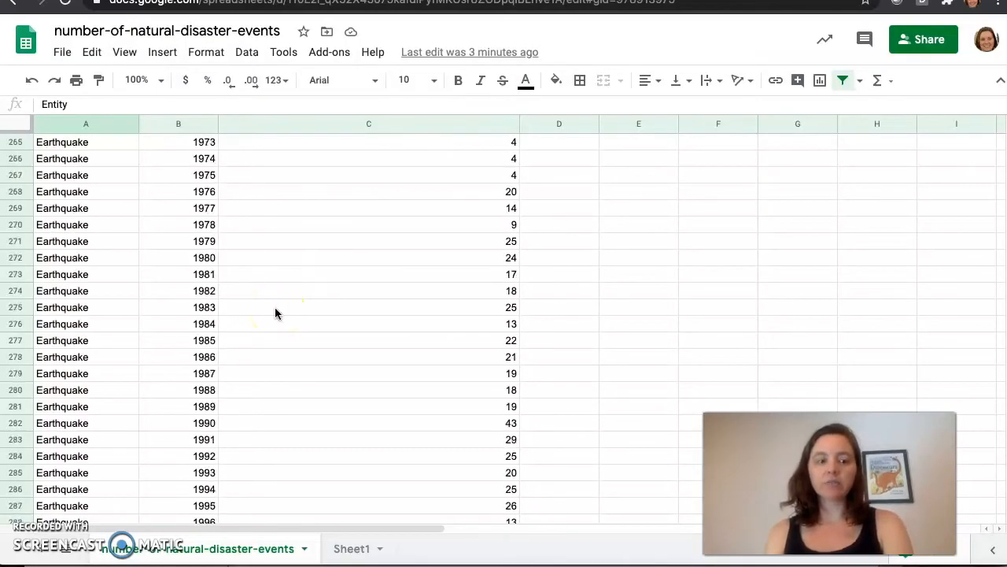
{"action": "scroll", "coordinate": [274, 307], "scroll_direction": "down", "scroll_amount": 20}
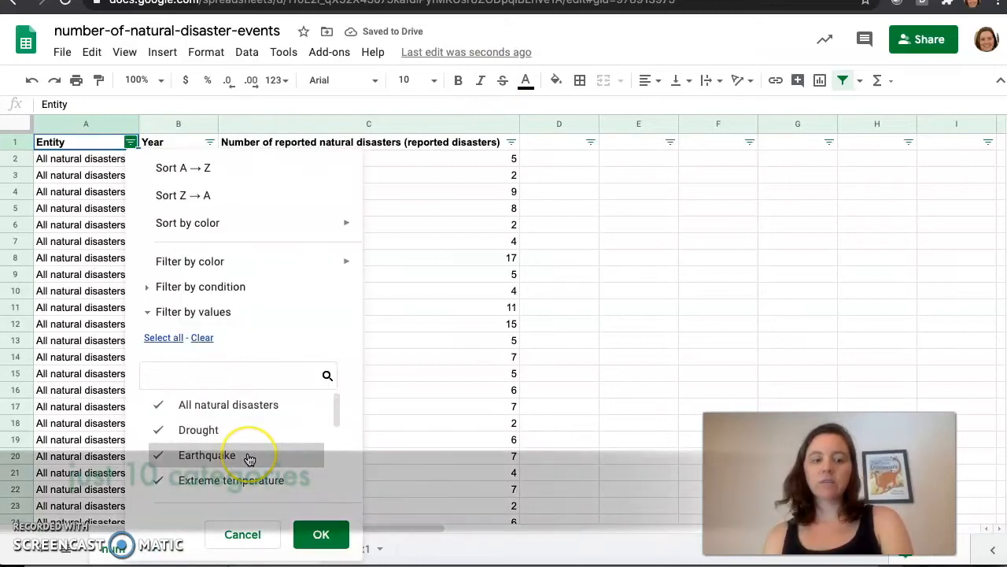
{"action": "scroll", "coordinate": [249, 458], "scroll_direction": "down", "scroll_amount": 1}
{"action": "scroll", "coordinate": [248, 458], "scroll_direction": "down", "scroll_amount": 2}
{"action": "scroll", "coordinate": [248, 458], "scroll_direction": "up", "scroll_amount": 1}
{"action": "scroll", "coordinate": [249, 458], "scroll_direction": "down", "scroll_amount": 2}
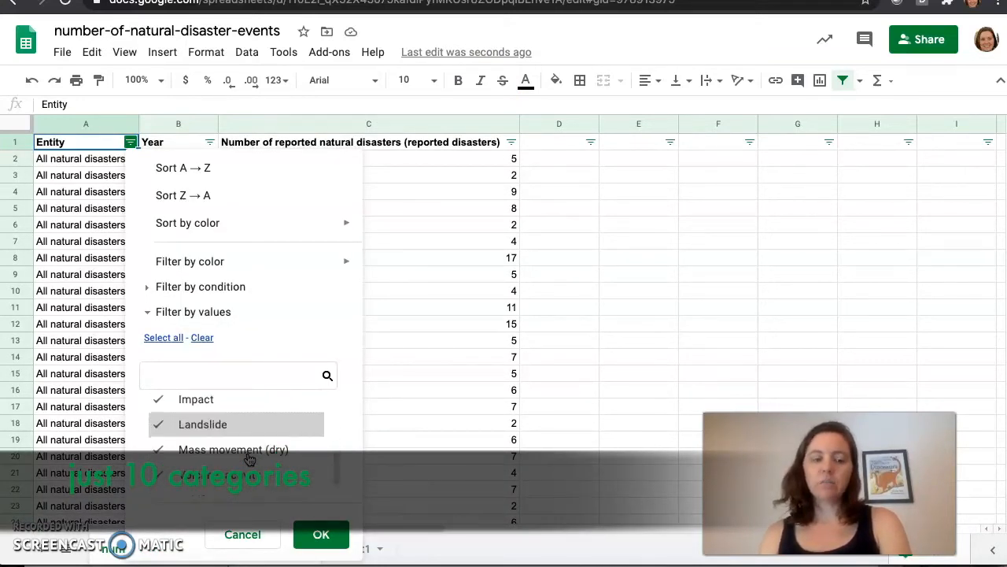
{"action": "scroll", "coordinate": [259, 445], "scroll_direction": "down", "scroll_amount": 1}
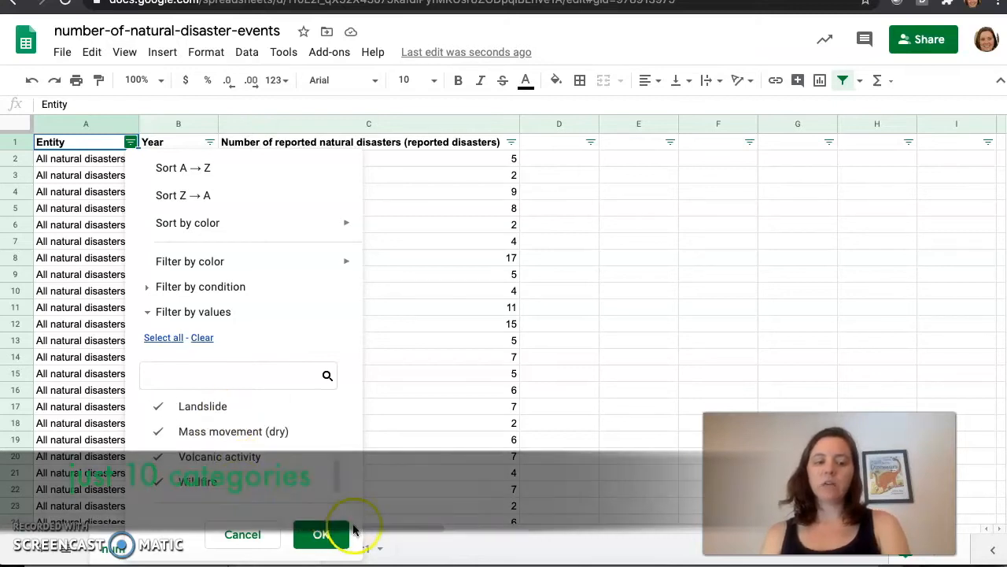
{"action": "left_click", "coordinate": [321, 533]}
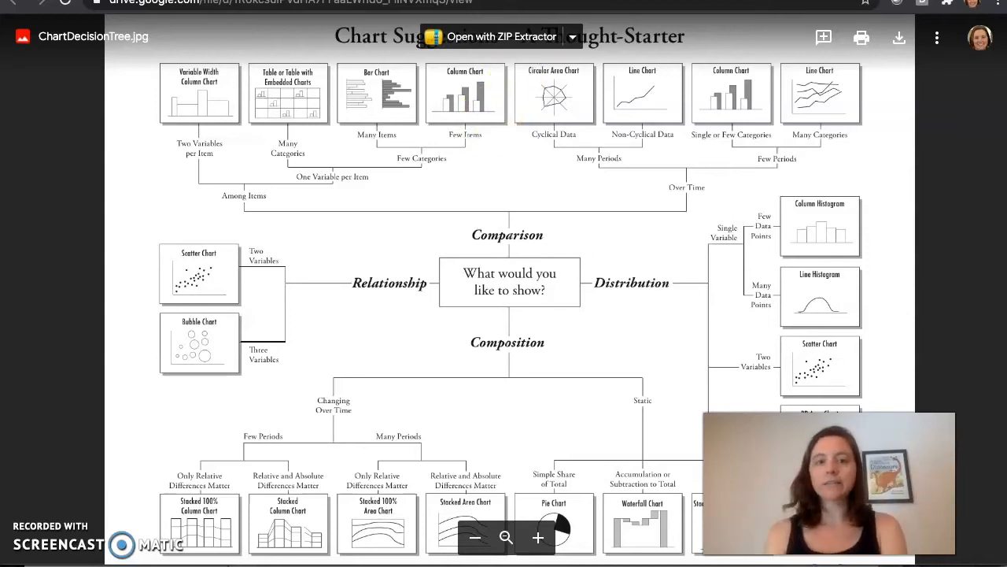
- Return to the natural disaster spreadsheet and filter the Entity column to exclude All natural disasters
{"action": "key", "text": "ctrl+Tab"}
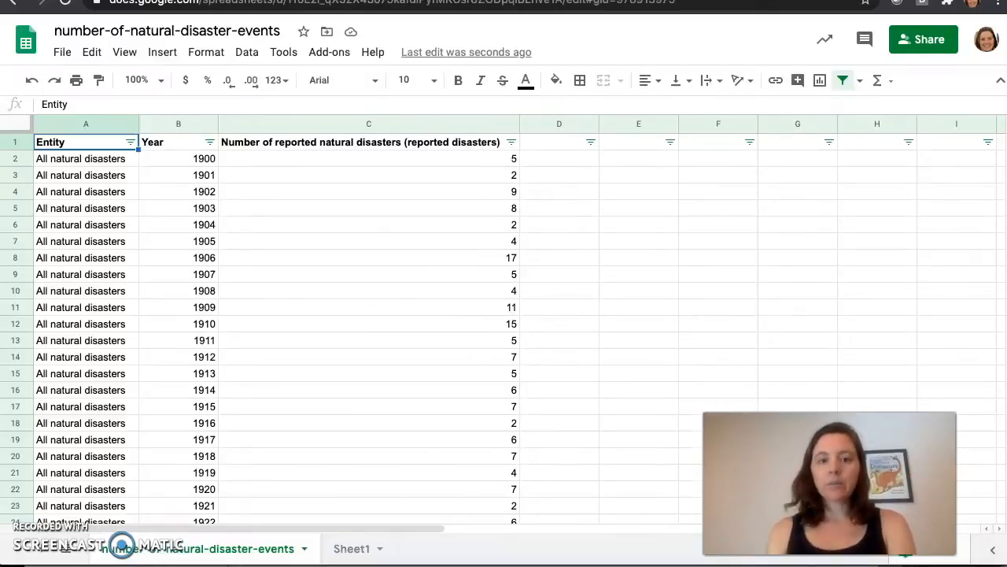
{"action": "left_click", "coordinate": [130, 143]}
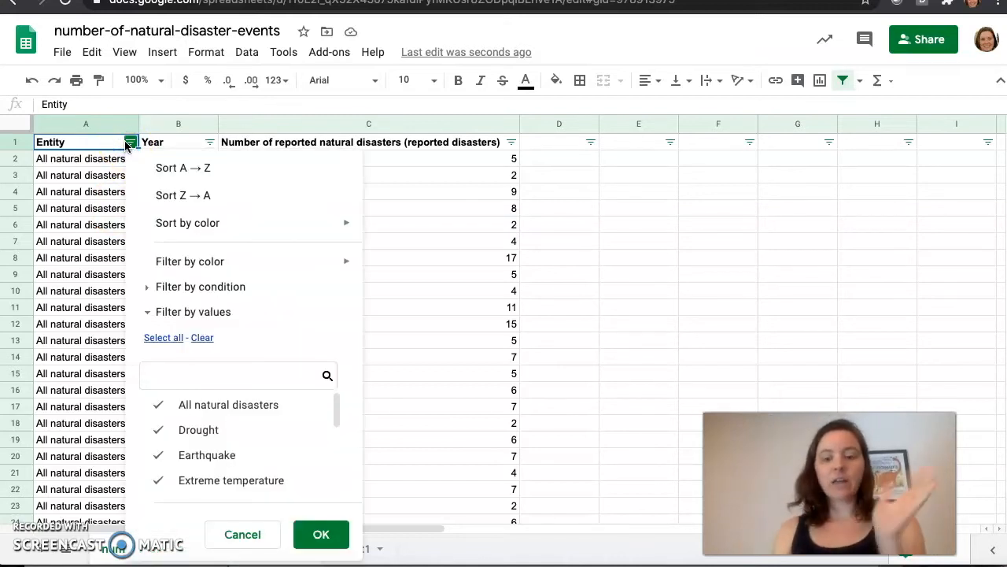
{"action": "left_click", "coordinate": [161, 406]}
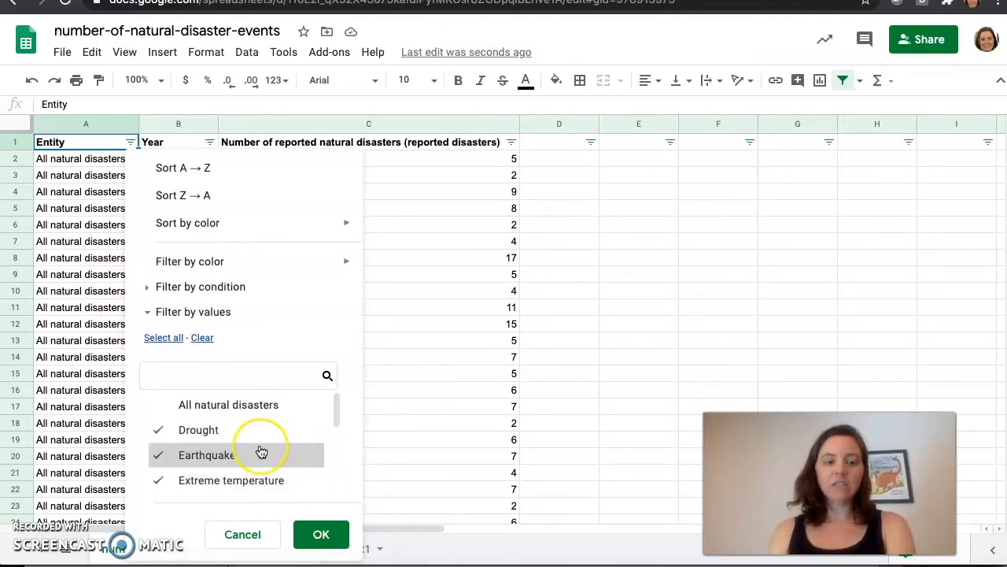
{"action": "scroll", "coordinate": [261, 451], "scroll_direction": "down", "scroll_amount": 2}
{"action": "scroll", "coordinate": [261, 451], "scroll_direction": "up", "scroll_amount": 2}
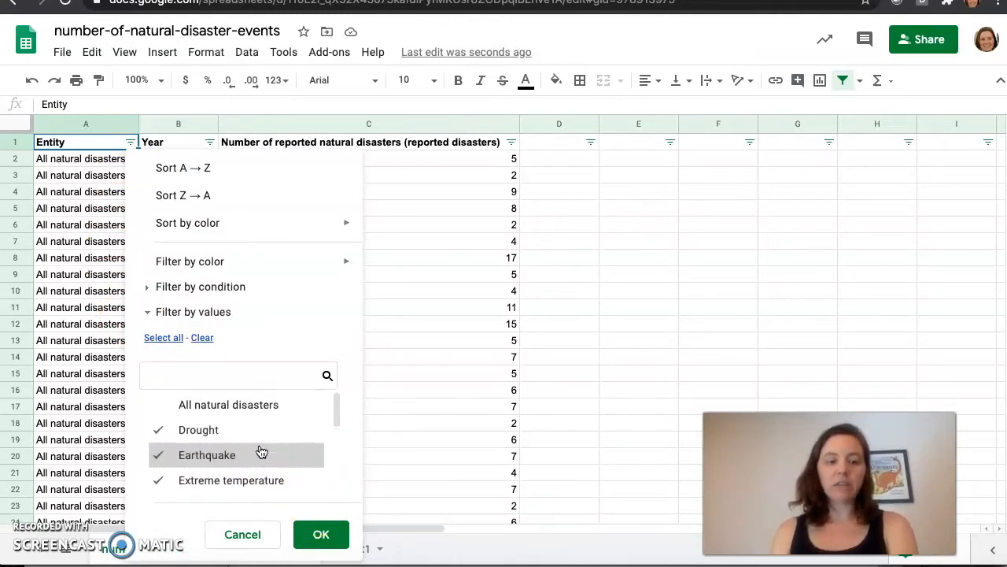
{"action": "left_click", "coordinate": [321, 536]}
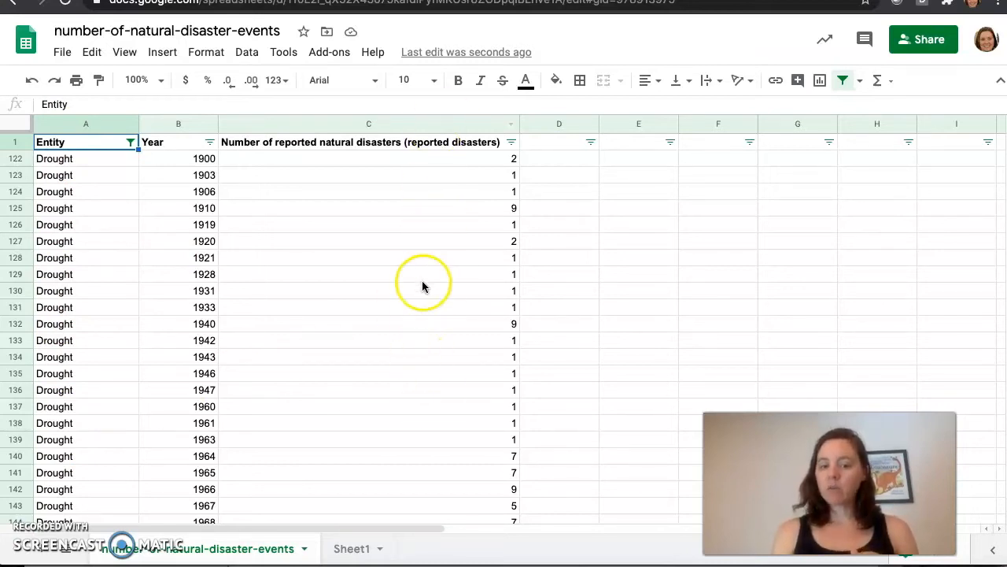
- Insert a chart from the Entity column and the Number of reported natural disasters column, leaving out Year
{"action": "left_click", "coordinate": [83, 126]}
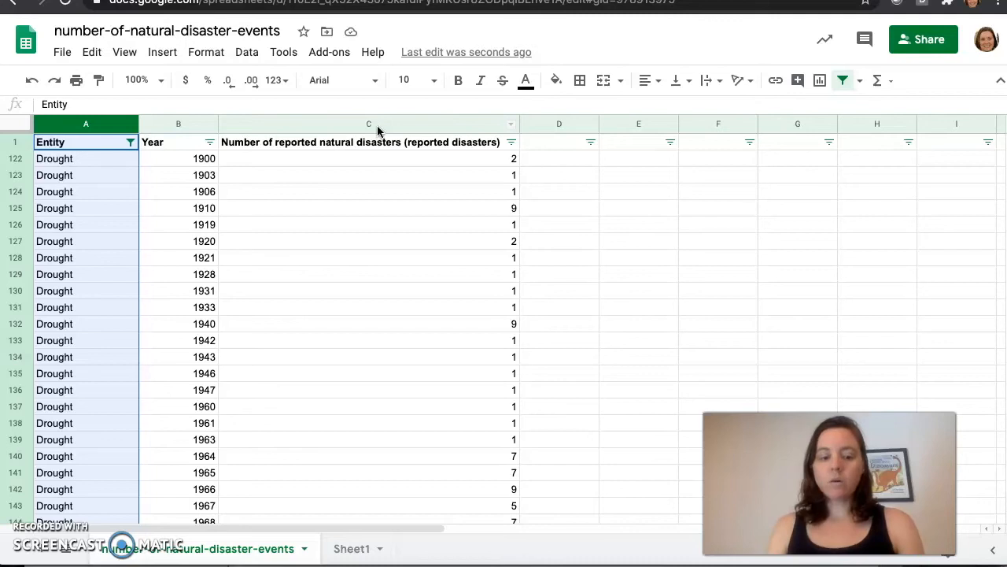
{"action": "left_click", "coordinate": [377, 126], "text": "super"}
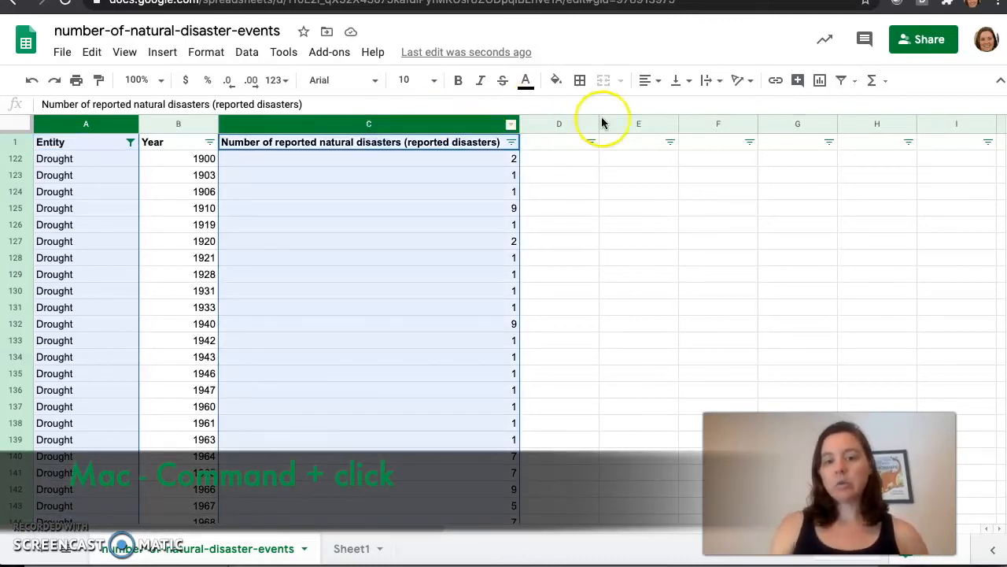
{"action": "scroll", "coordinate": [385, 430], "scroll_direction": "down", "scroll_amount": 15}
{"action": "scroll", "coordinate": [385, 430], "scroll_direction": "down", "scroll_amount": 15}
{"action": "scroll", "coordinate": [385, 431], "scroll_direction": "up", "scroll_amount": 20}
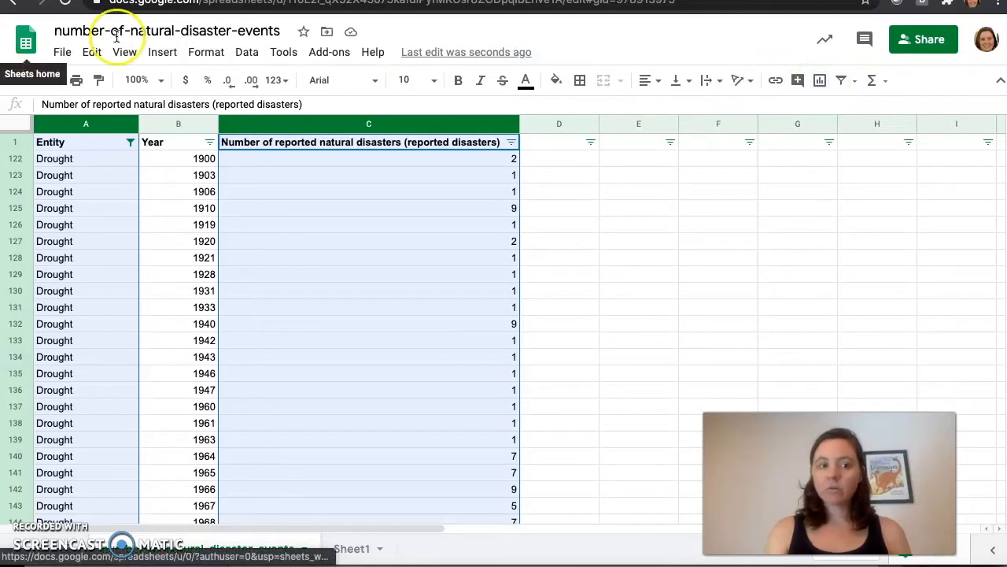
{"action": "left_click", "coordinate": [162, 52]}
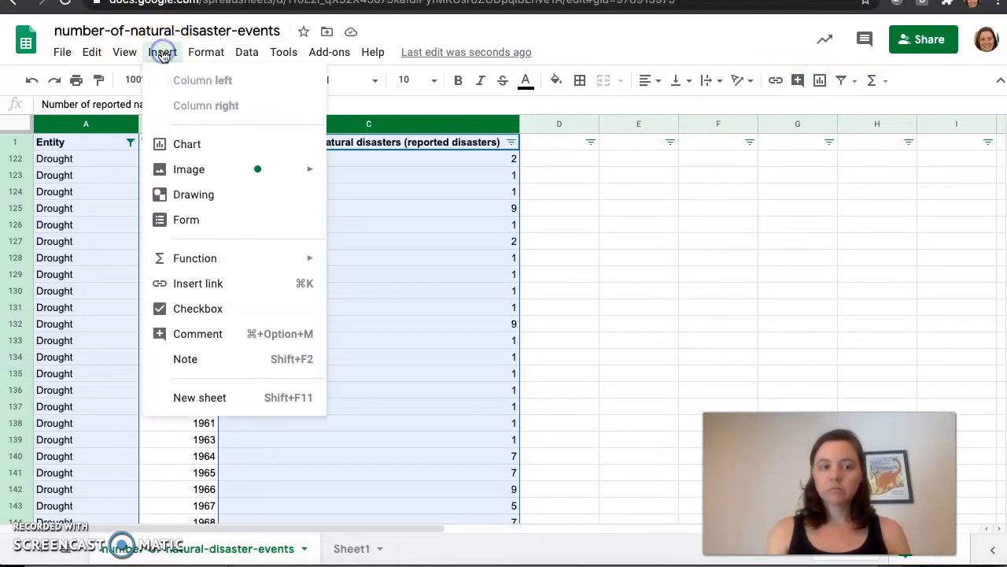
{"action": "left_click", "coordinate": [188, 146]}
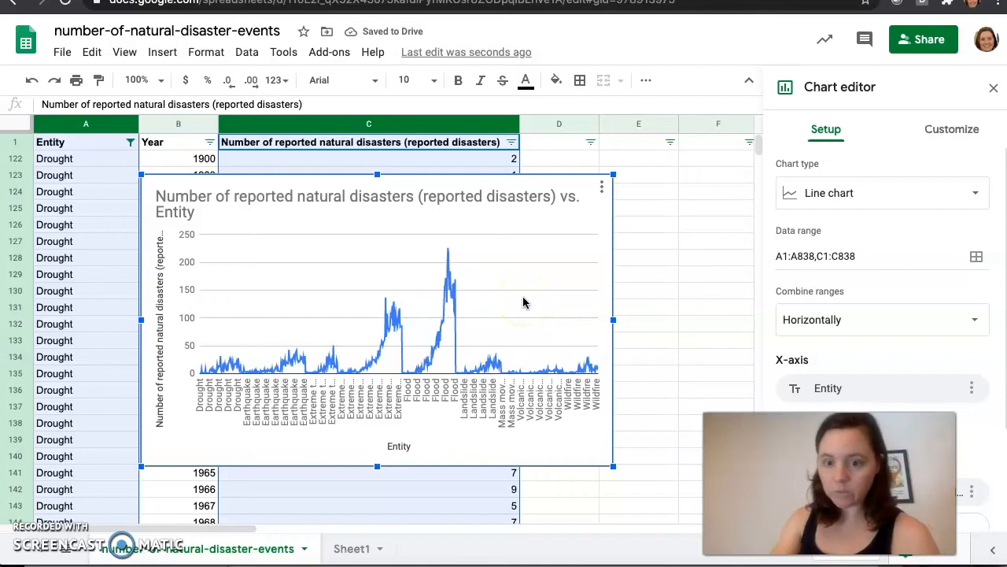
- Change the chart type of the reported natural disasters chart to a column chart
{"action": "left_click", "coordinate": [976, 198]}
{"action": "scroll", "coordinate": [907, 275], "scroll_direction": "down", "scroll_amount": 3}
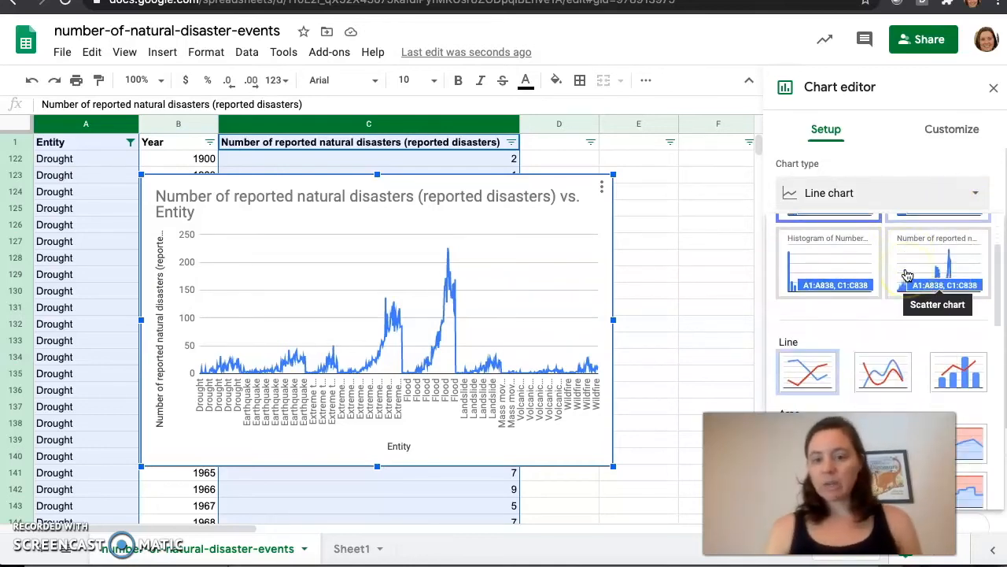
{"action": "scroll", "coordinate": [960, 292], "scroll_direction": "down", "scroll_amount": 2}
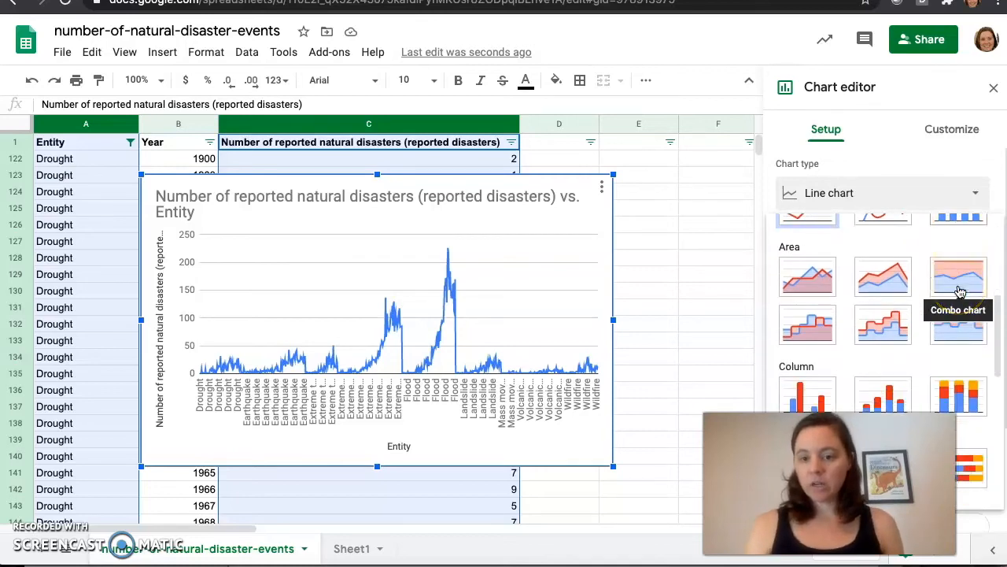
{"action": "left_click", "coordinate": [816, 326]}
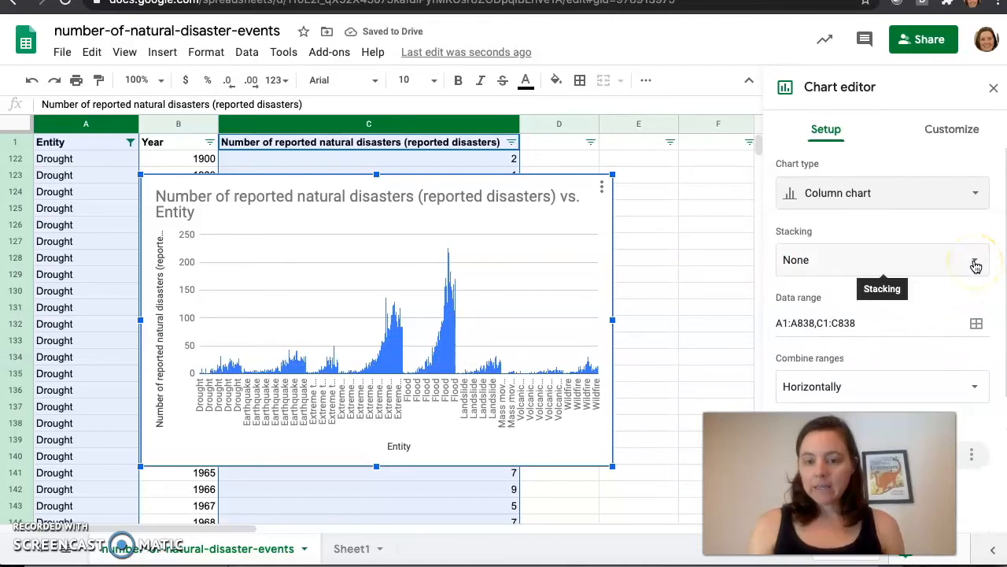
{"action": "scroll", "coordinate": [920, 288], "scroll_direction": "down", "scroll_amount": 4}
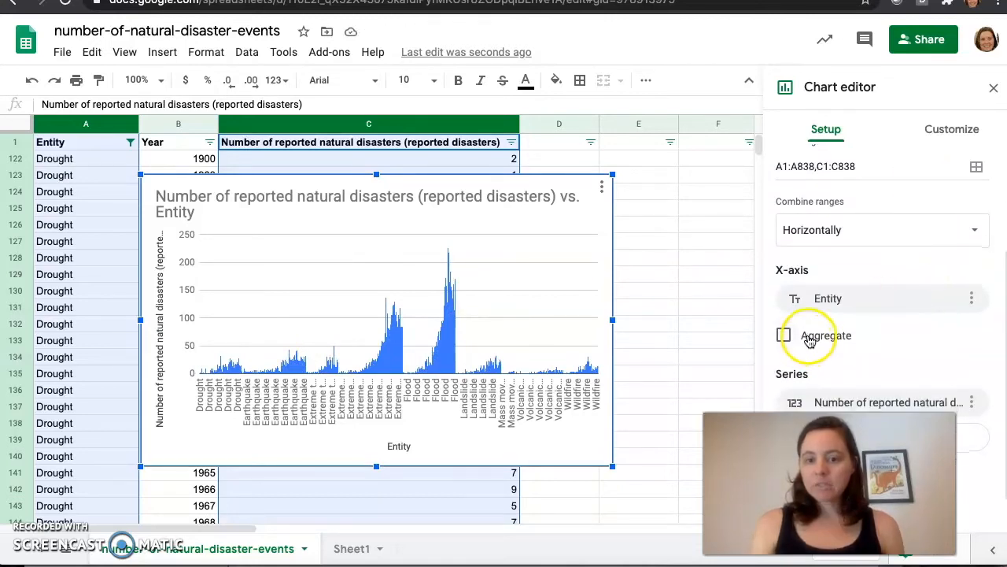
- Aggregate the chart's Entity x-axis so that reported disasters are summed per disaster type
{"action": "left_click", "coordinate": [807, 337]}
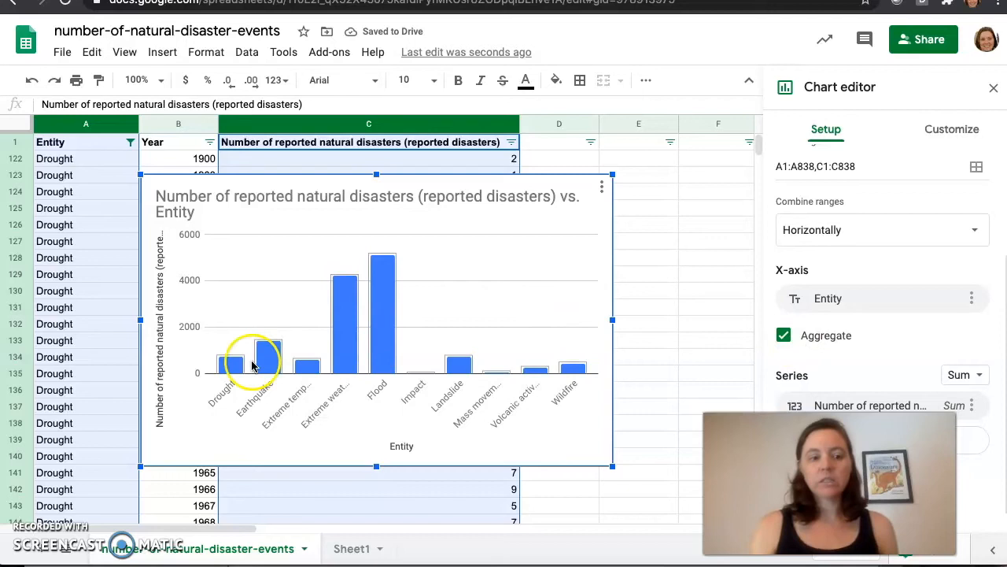
{"action": "left_click", "coordinate": [230, 369]}
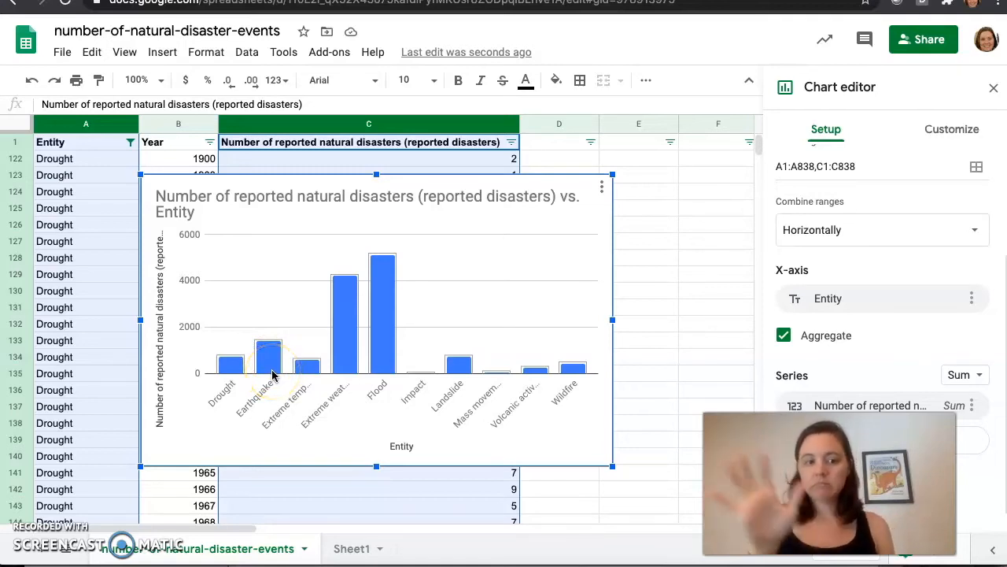
{"action": "left_click", "coordinate": [420, 387]}
- Change the chart title to "Number of reported natural disasters by type from 1900-2019"
{"action": "left_click", "coordinate": [951, 135]}
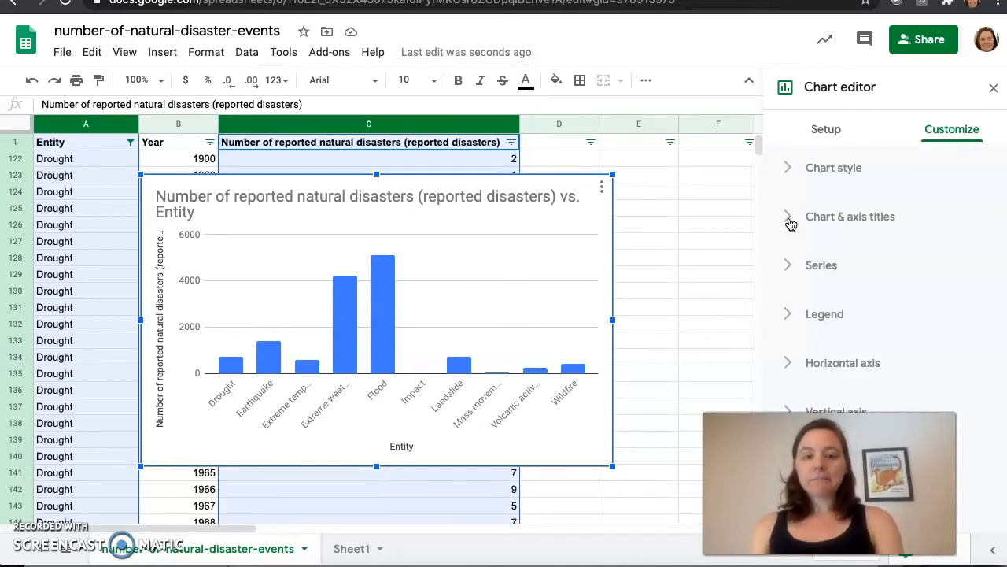
{"action": "left_click", "coordinate": [790, 220]}
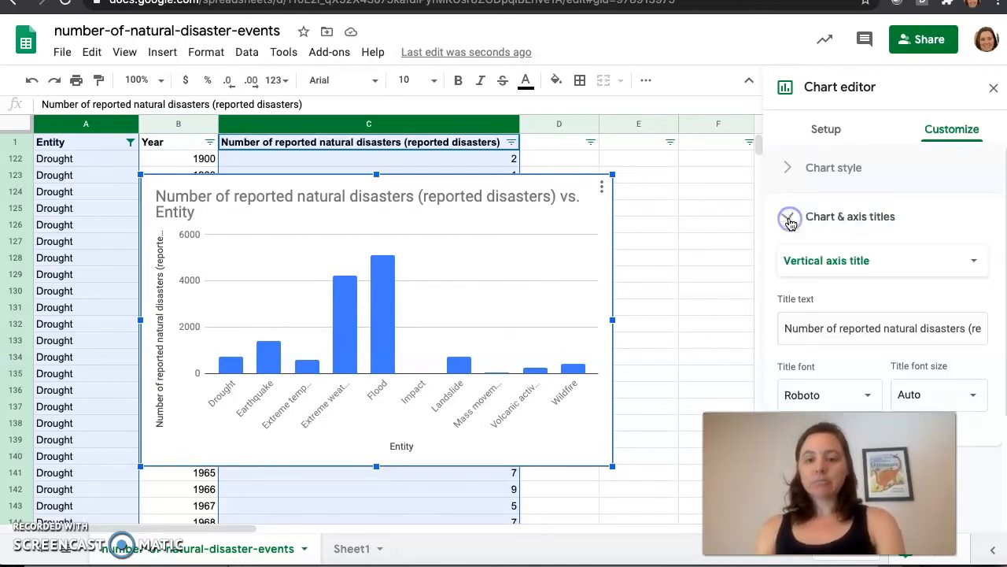
{"action": "left_click", "coordinate": [974, 265]}
{"action": "left_click", "coordinate": [866, 187]}
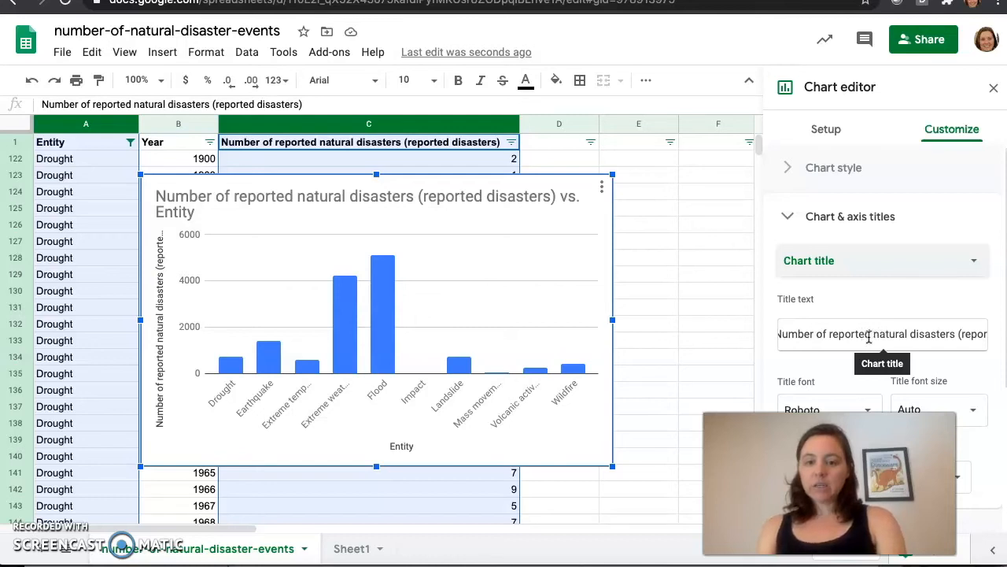
{"action": "left_click_drag", "start_coordinate": [957, 334], "coordinate": [1004, 337]}
{"action": "key", "text": "BackSpace"}
{"action": "key", "text": "Delete"}
{"action": "key", "text": "Delete"}
{"action": "key", "text": "Delete"}
{"action": "key", "text": "Delete"}
{"action": "key", "text": "Delete"}
{"action": "key", "text": "Delete"}
{"action": "key", "text": "Delete"}
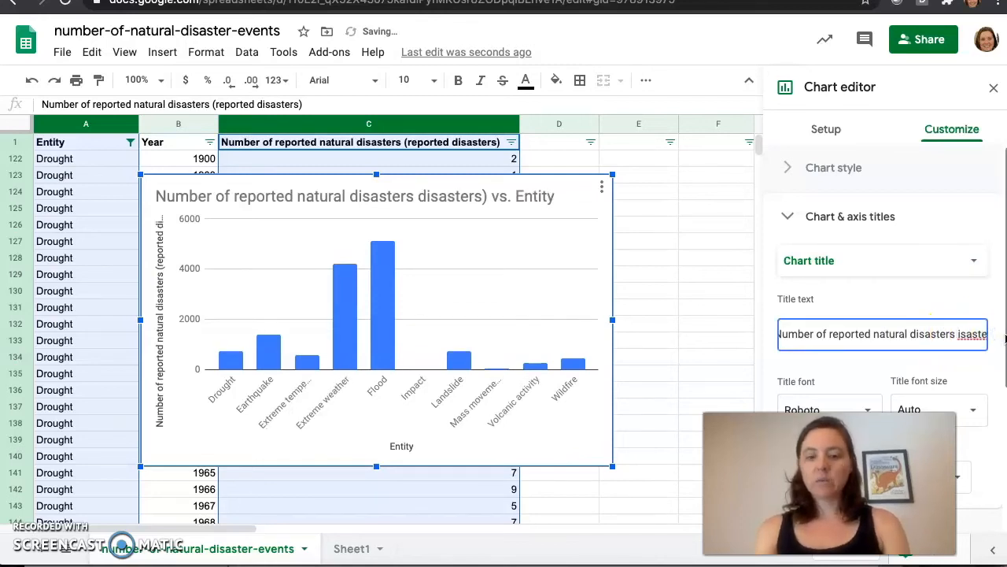
{"action": "key", "text": "Delete"}
{"action": "key", "text": "Delete"}
{"action": "key", "text": "Delete"}
{"action": "key", "text": "Delete"}
{"action": "key", "text": "Delete"}
{"action": "key", "text": "Delete"}
{"action": "key", "text": "Delete"}
{"action": "key", "text": "Delete"}
{"action": "key", "text": "Delete"}
{"action": "key", "text": "Delete"}
{"action": "key", "text": "Delete"}
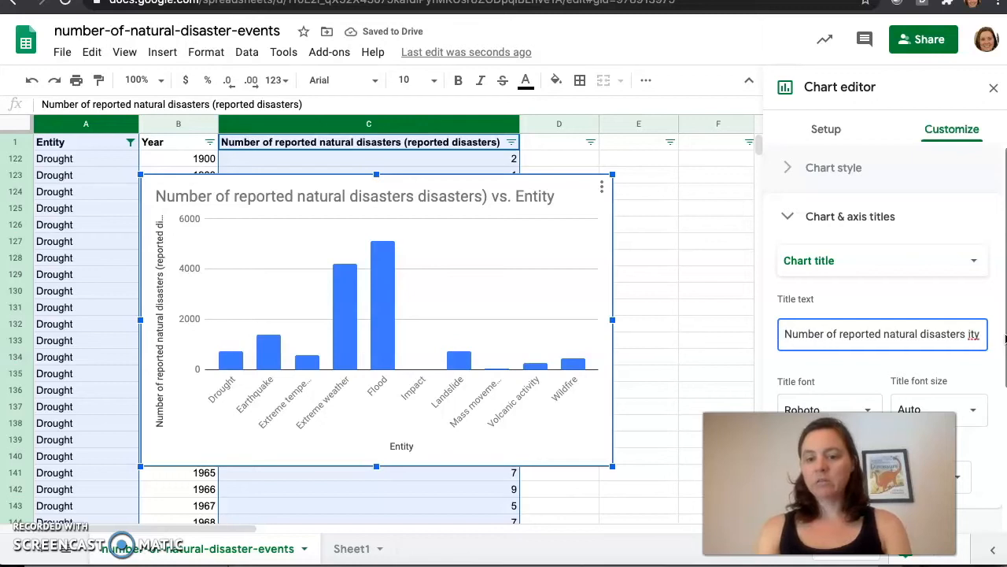
{"action": "type", "text": "by typ"}
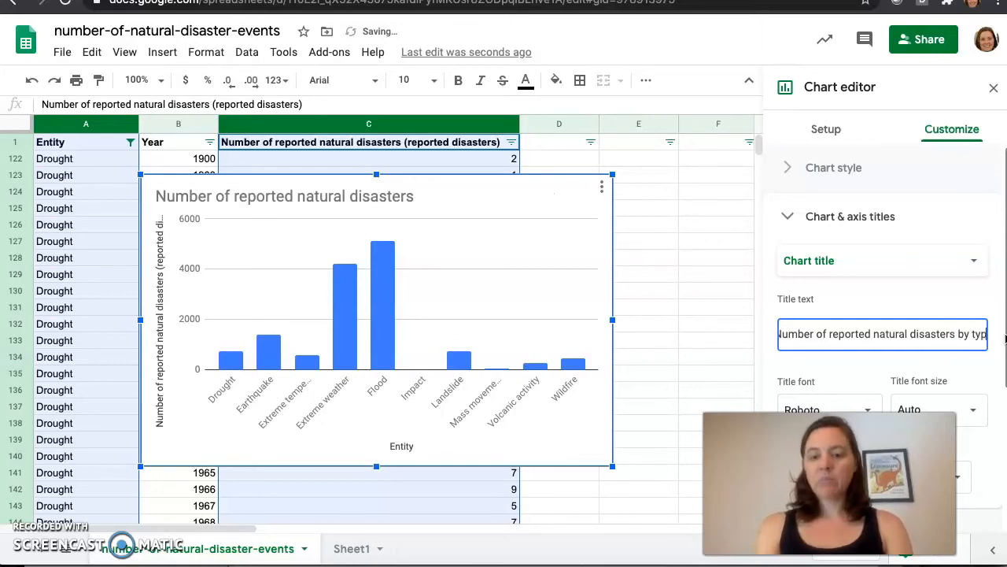
{"action": "type", "text": "e from 190"}
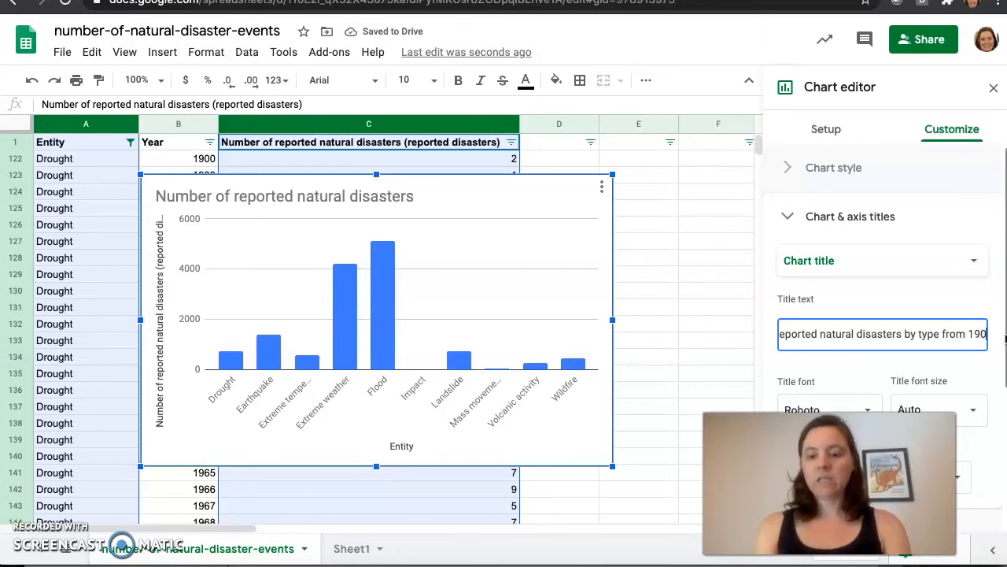
{"action": "type", "text": "0-2019"}
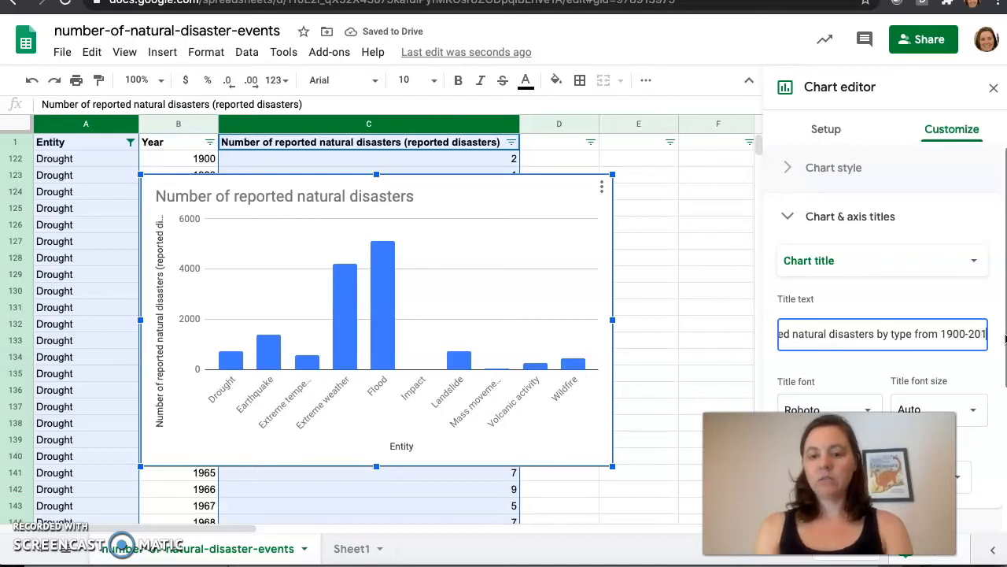
{"action": "left_click", "coordinate": [983, 372]}
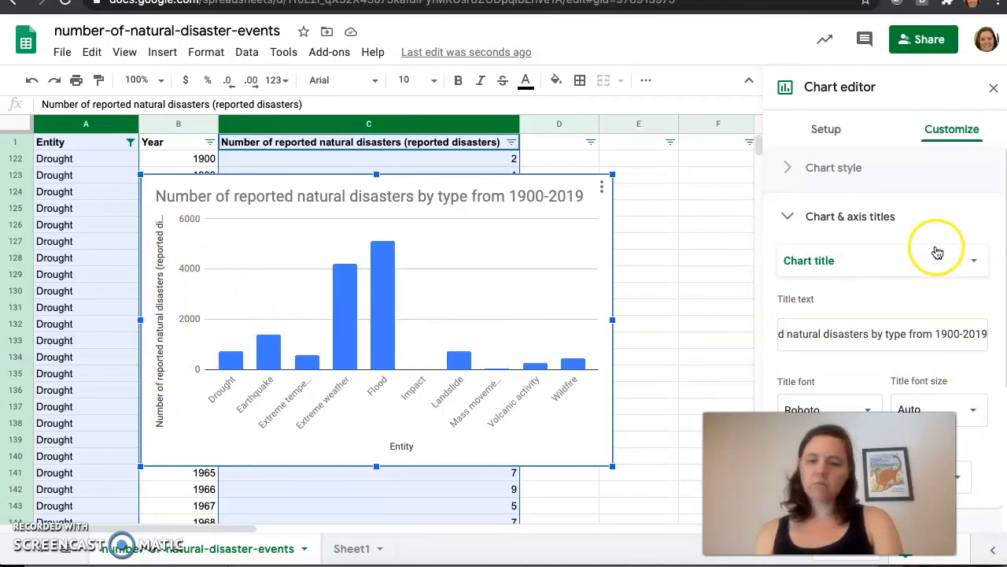
- Shorten the vertical axis title to "Number of reported natural disasters"
{"action": "left_click", "coordinate": [887, 265]}
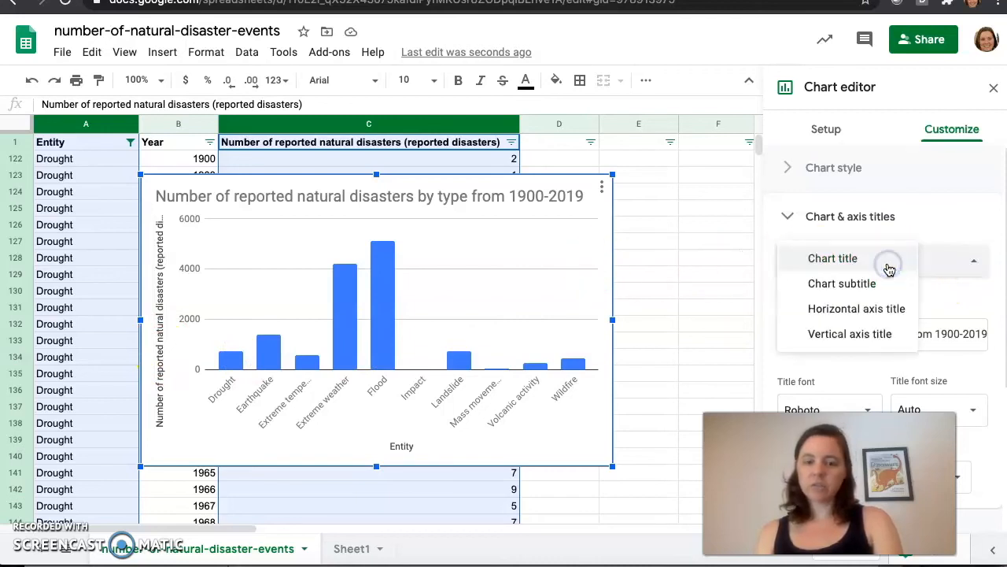
{"action": "left_click", "coordinate": [879, 337]}
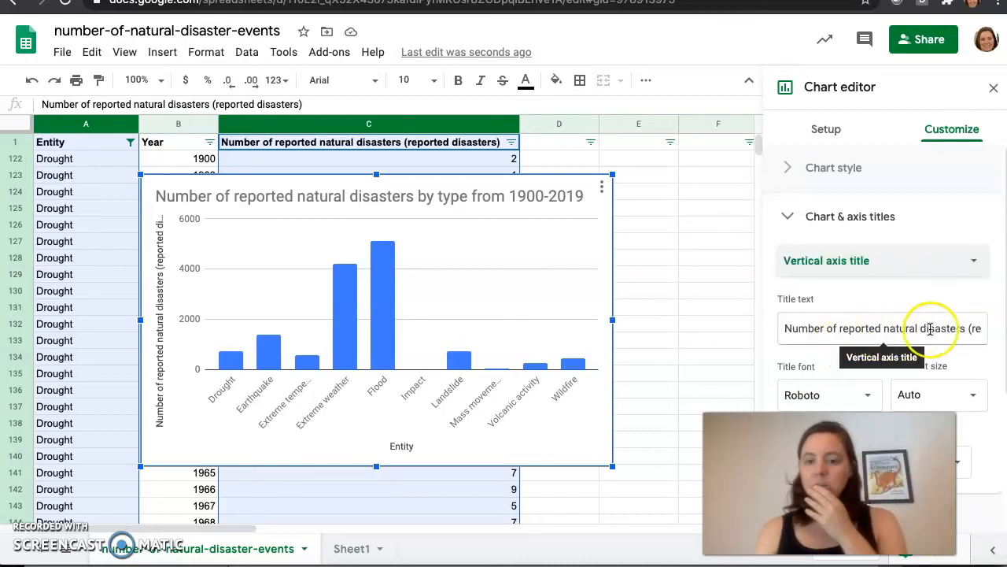
{"action": "left_click", "coordinate": [970, 331]}
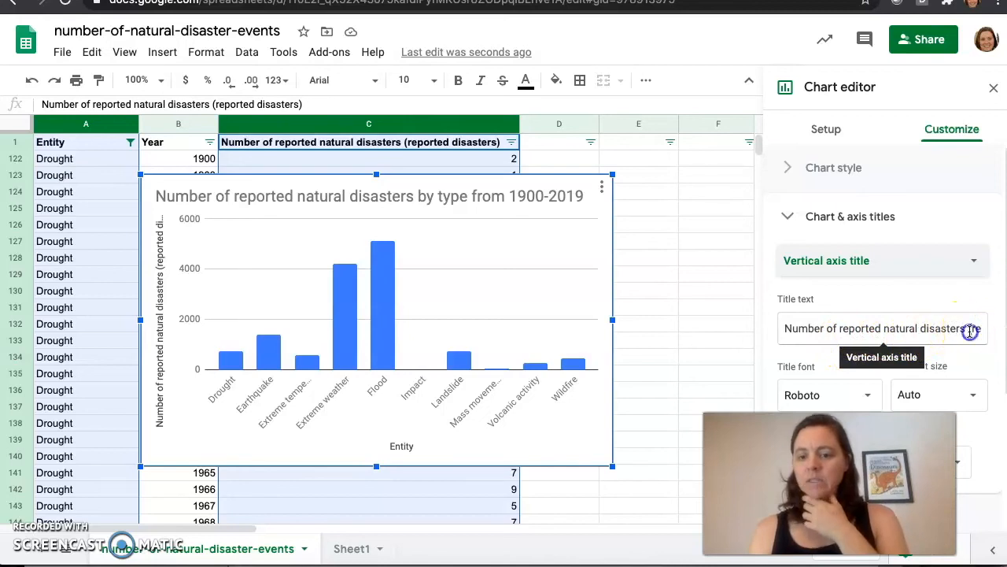
{"action": "left_click_drag", "start_coordinate": [970, 331], "coordinate": [1000, 331]}
{"action": "key", "text": "BackSpace"}
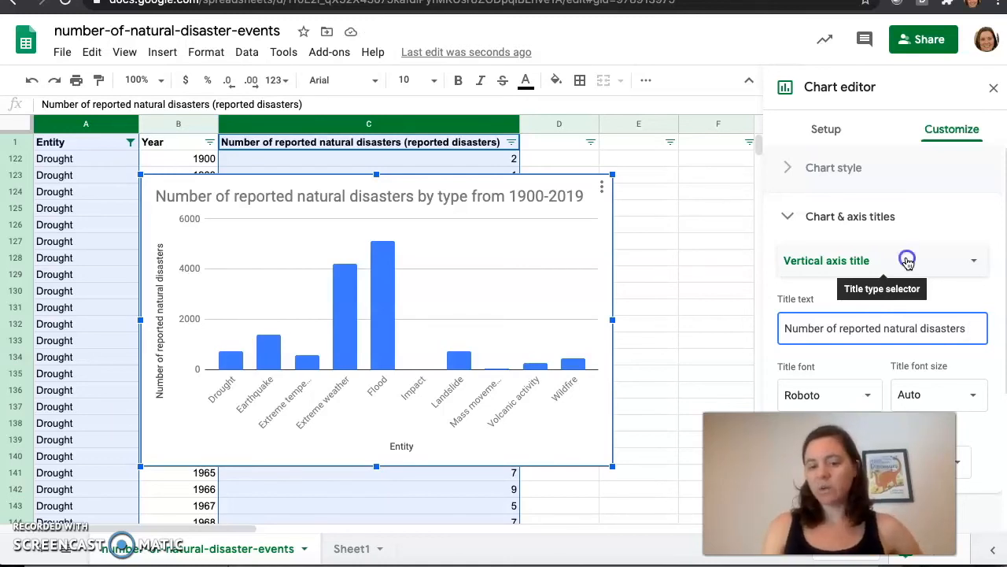
- Set the horizontal axis title to "Type of natural disaster" and close the chart editor
{"action": "left_click", "coordinate": [907, 261]}
{"action": "left_click", "coordinate": [897, 231]}
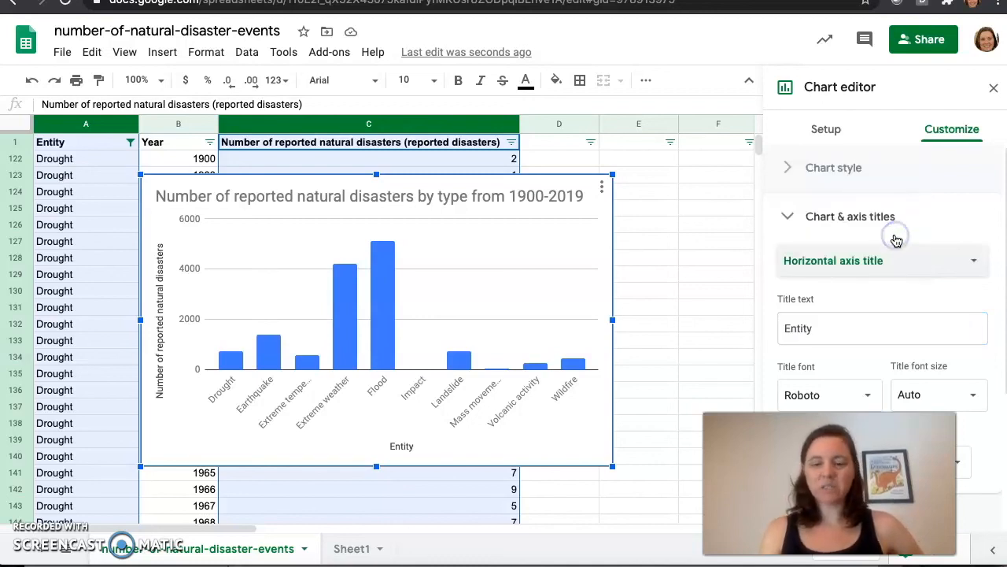
{"action": "left_click", "coordinate": [854, 335]}
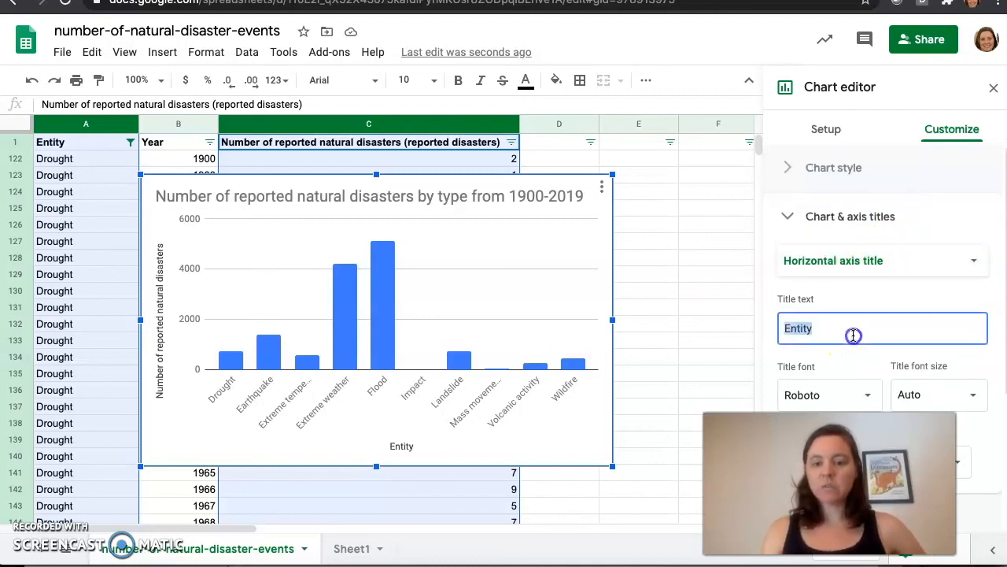
{"action": "type", "text": "T"}
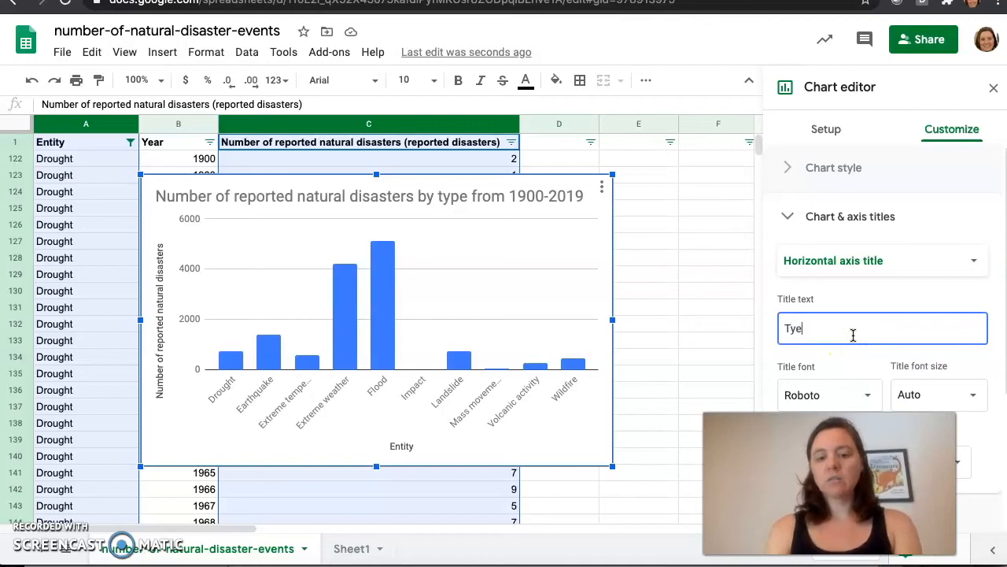
{"action": "type", "text": "ype "}
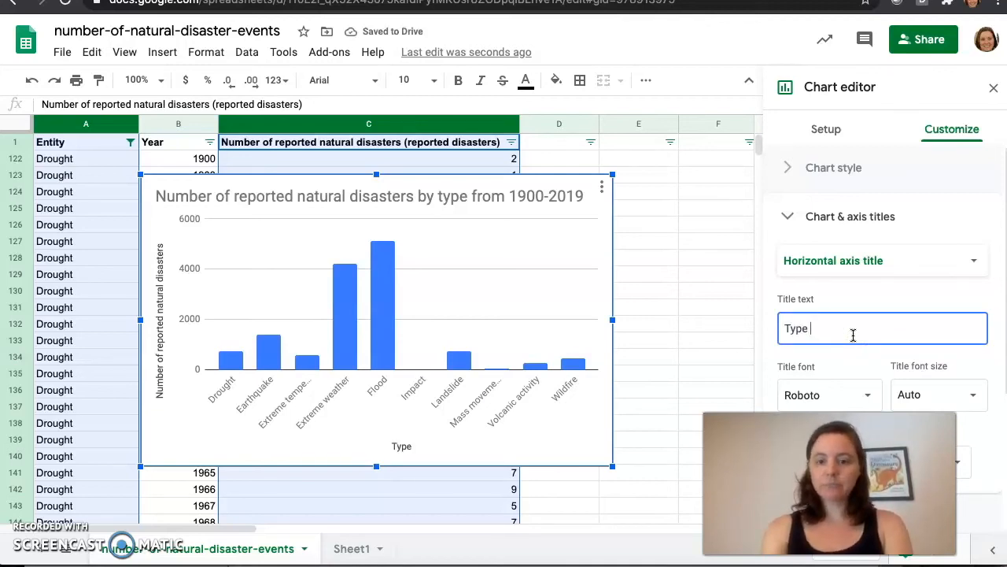
{"action": "type", "text": "of natural disaster"}
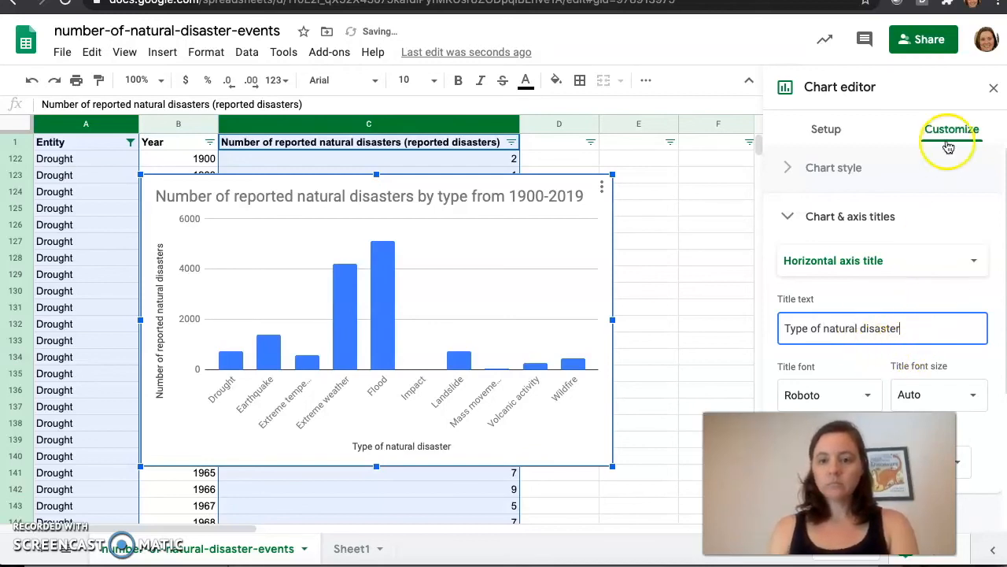
{"action": "left_click", "coordinate": [994, 89]}
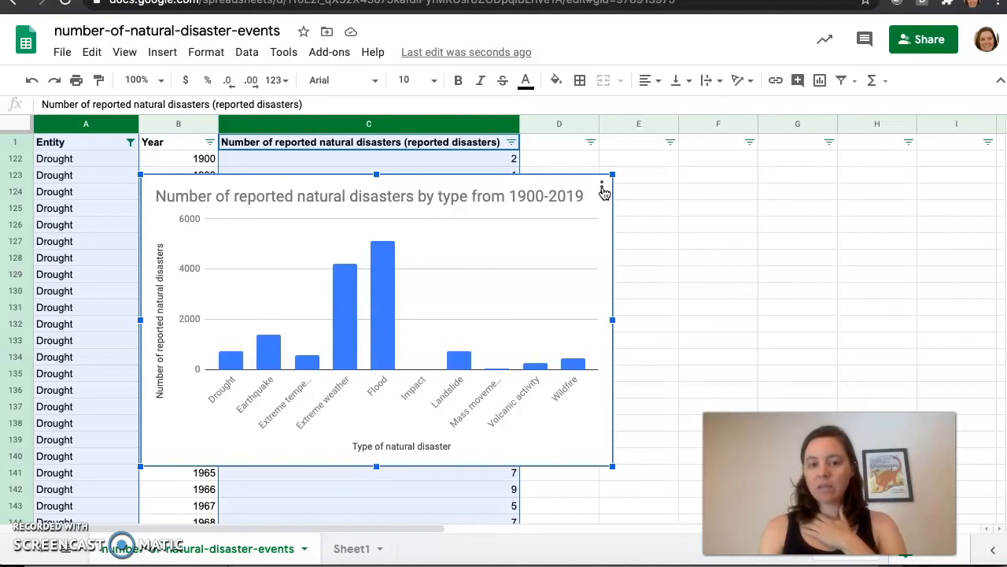
- Copy the chart and paste it unlinked into the graph box of the Data in Environmental Science 2.0 document
{"action": "left_click", "coordinate": [602, 189]}
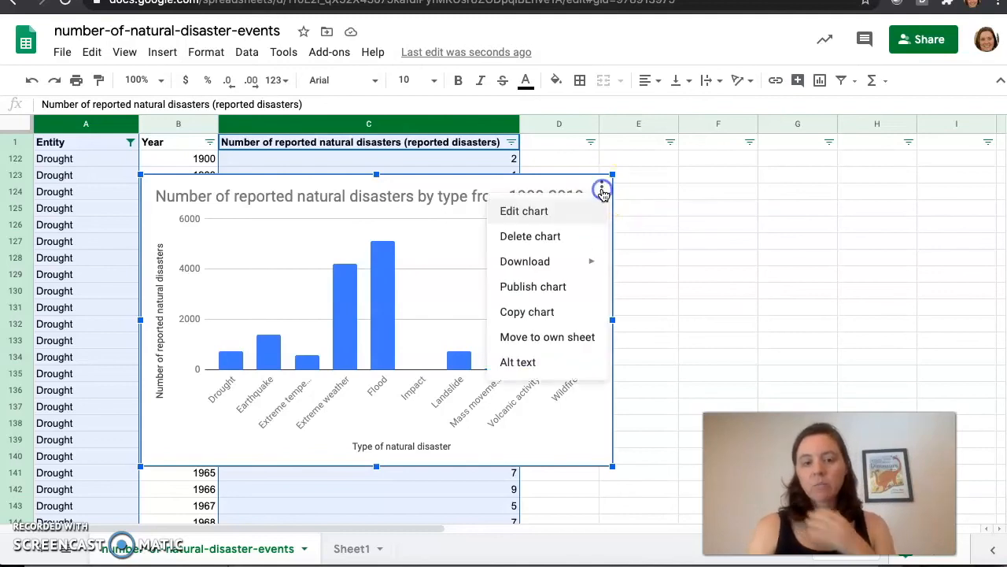
{"action": "left_click", "coordinate": [556, 316]}
{"action": "left_click", "coordinate": [361, 5]}
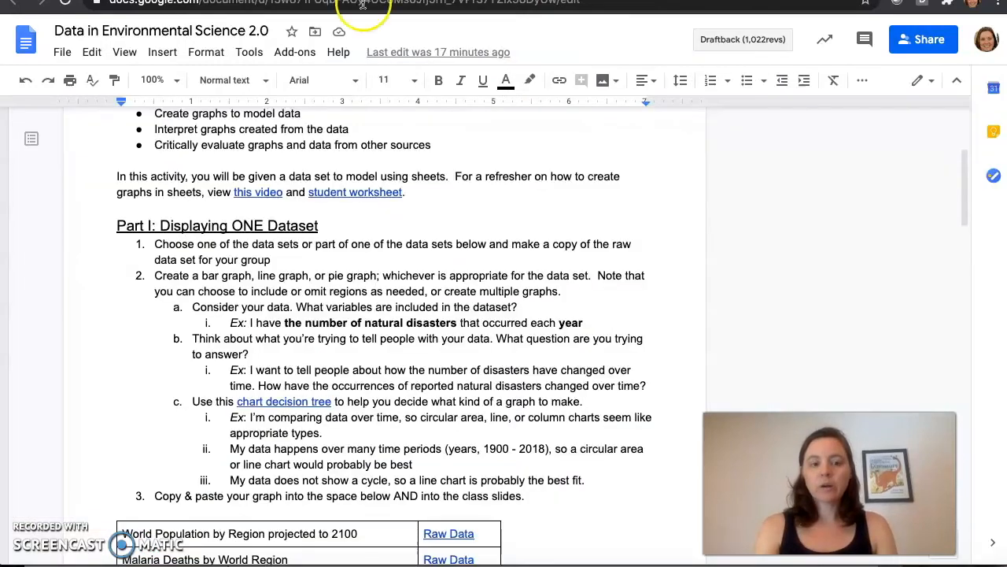
{"action": "scroll", "coordinate": [387, 386], "scroll_direction": "down", "scroll_amount": 10}
{"action": "scroll", "coordinate": [386, 391], "scroll_direction": "down", "scroll_amount": 1}
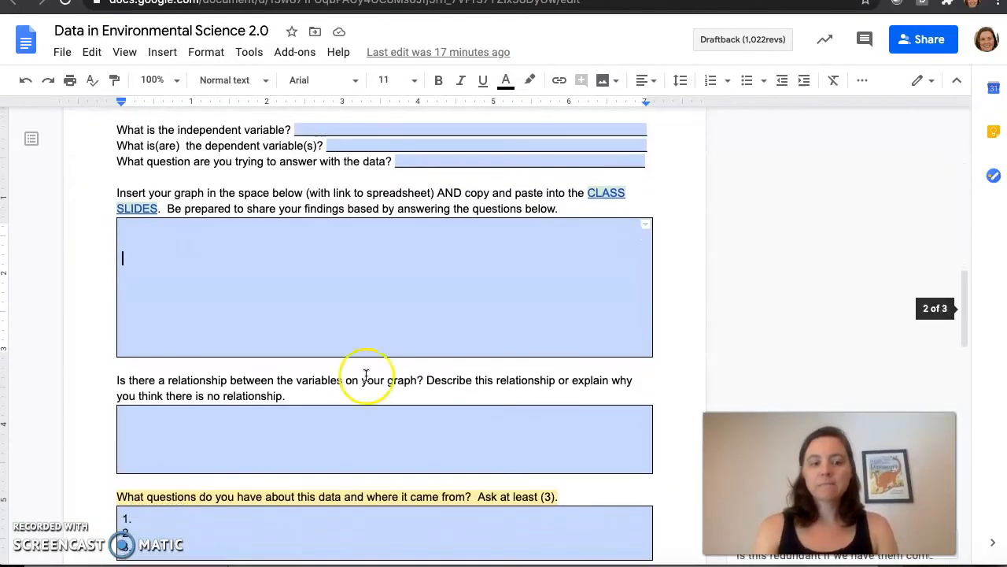
{"action": "left_click", "coordinate": [182, 269]}
{"action": "key", "text": "ctrl+v"}
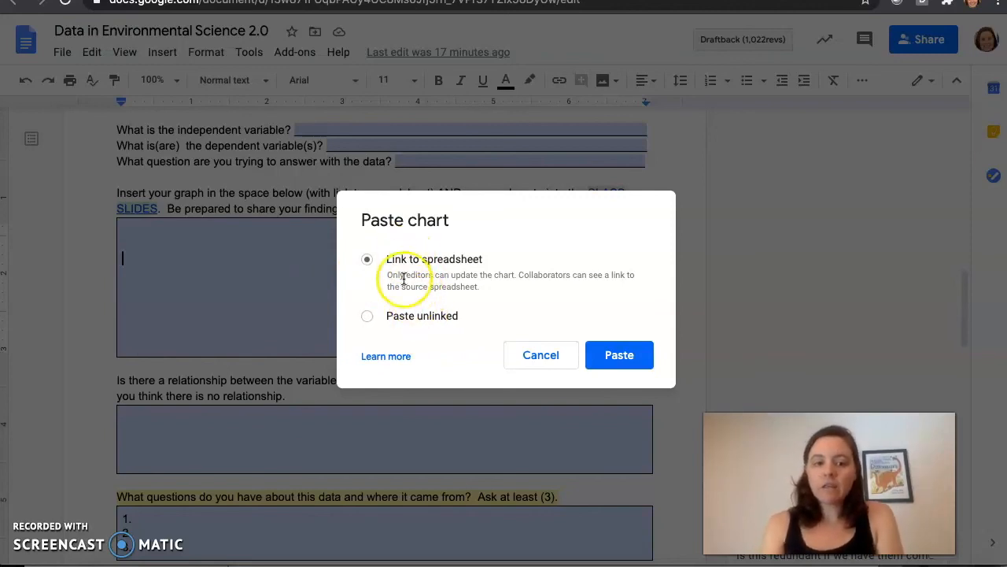
{"action": "left_click", "coordinate": [435, 323]}
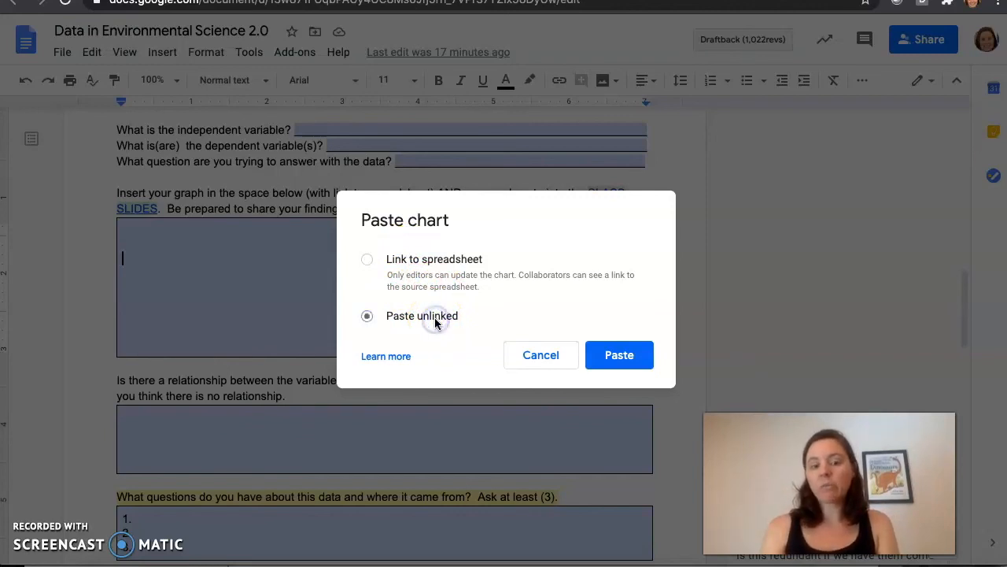
{"action": "left_click", "coordinate": [626, 362]}
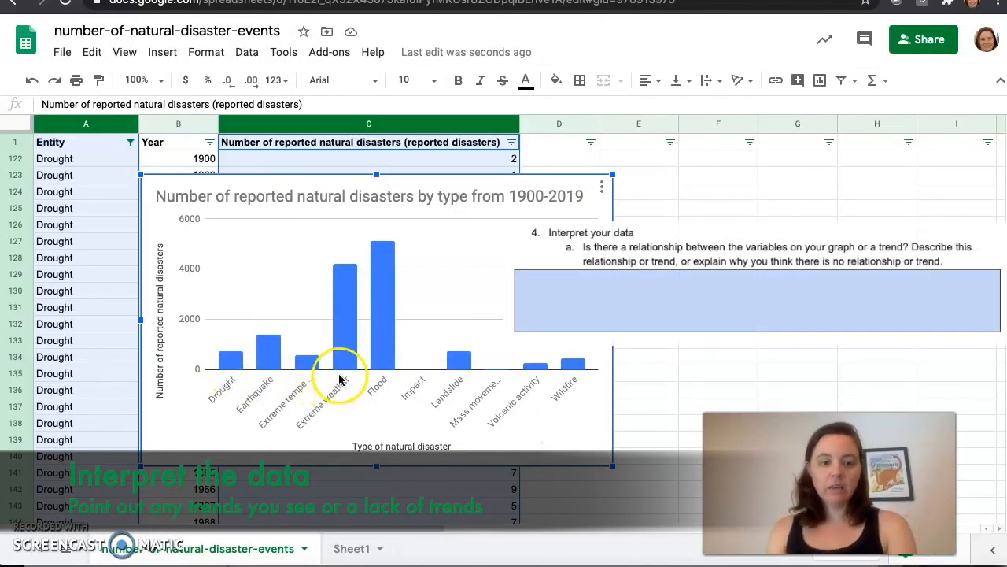
- Examine the Extreme weather and Flood columns of the spreadsheet chart to compare their reported disaster counts
{"action": "mouse_move", "coordinate": [342, 334]}
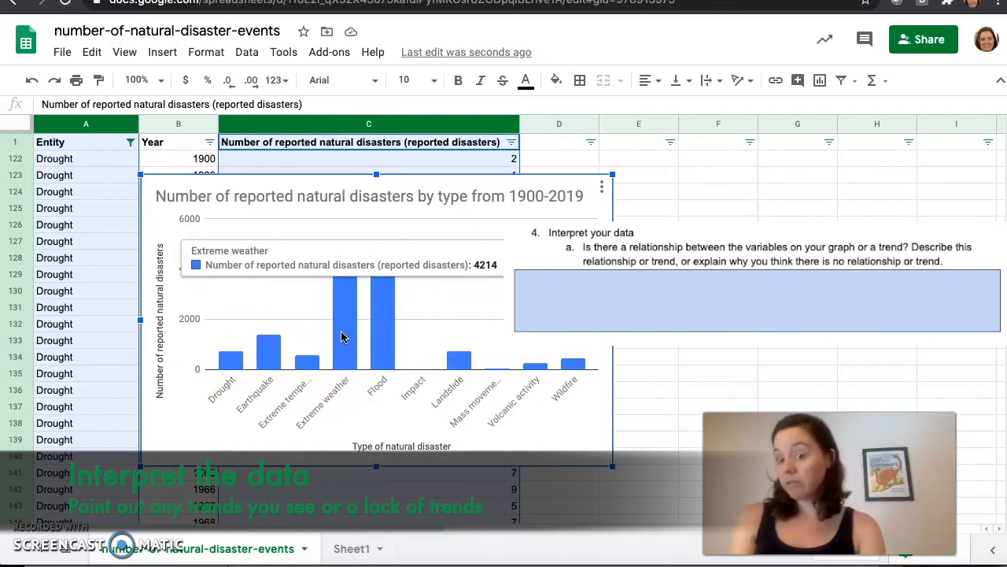
{"action": "left_click", "coordinate": [385, 338]}
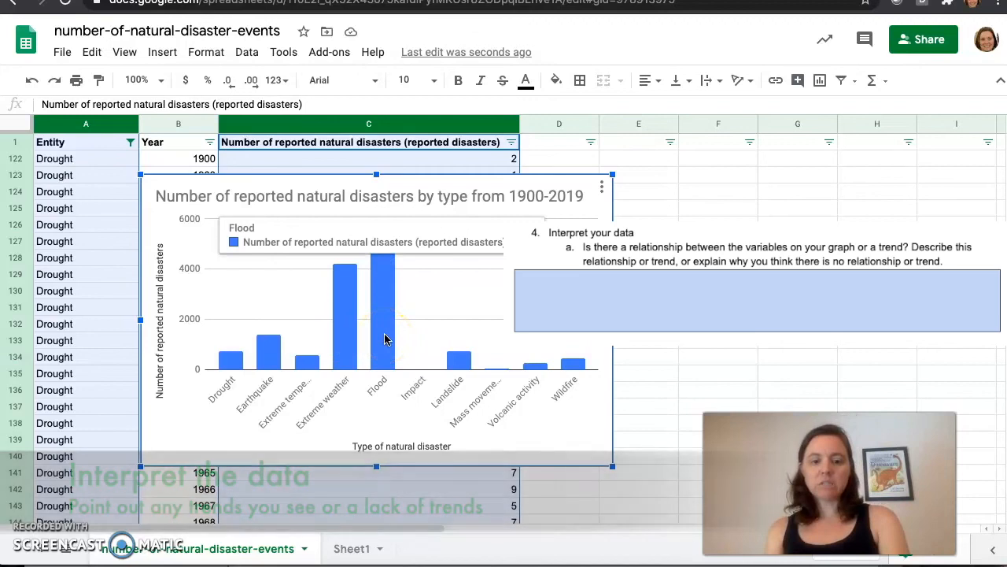
{"action": "left_click", "coordinate": [397, 430]}
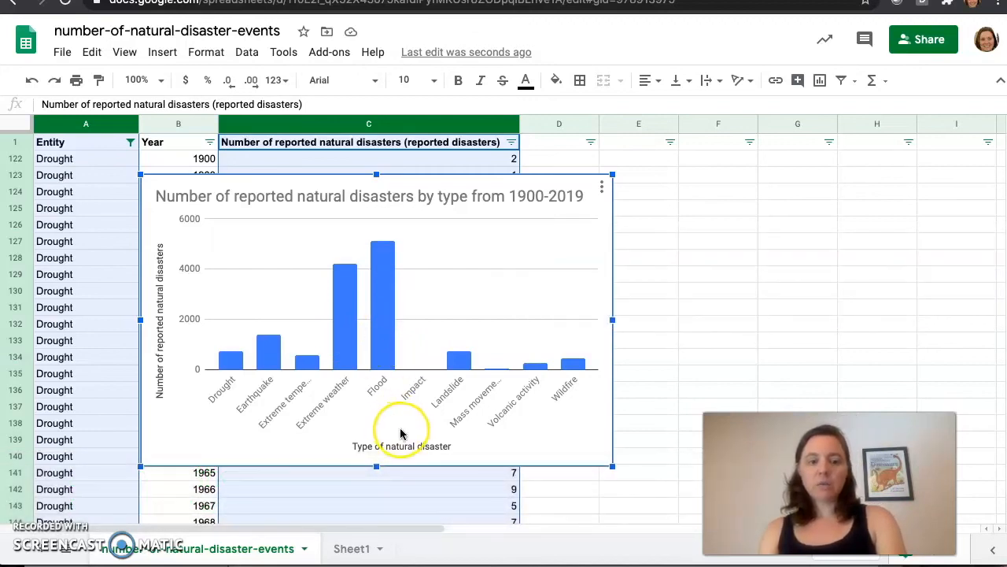